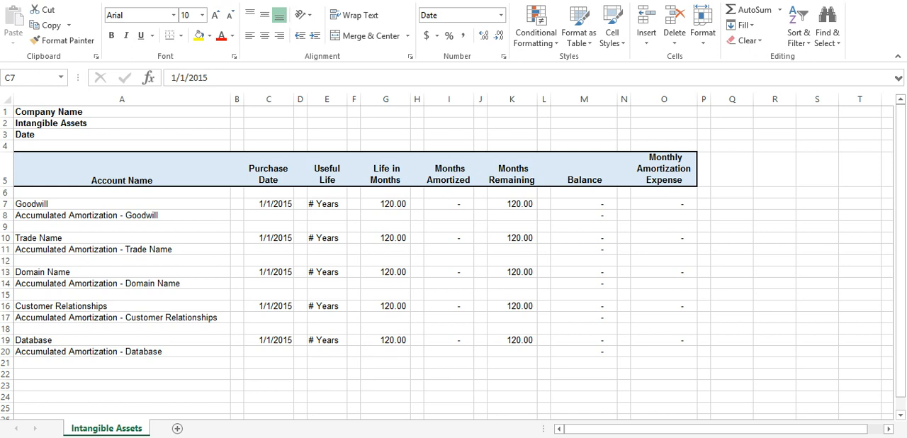
Step: Copy the Intangible Assets sheet to the end of the workbook Accounting ExL 1.0 - Tutorial - Intangibles.xlsx
{"action": "left_click", "coordinate": [268, 204]}
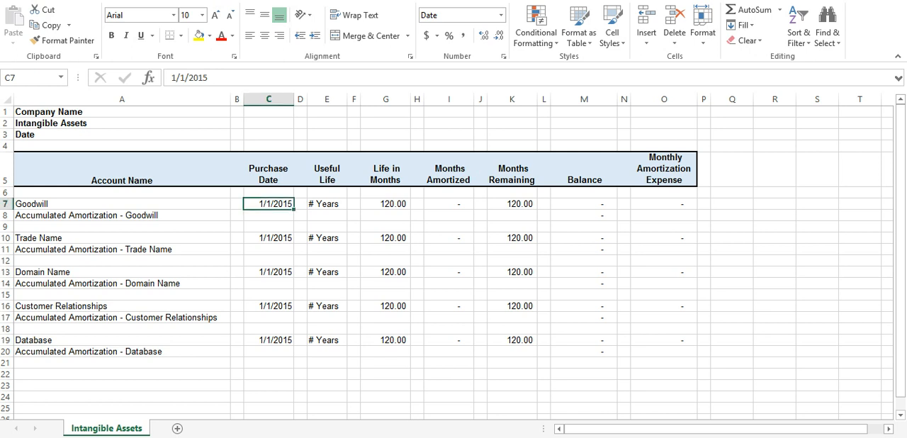
{"action": "right_click", "coordinate": [154, 397]}
{"action": "right_click", "coordinate": [118, 426]}
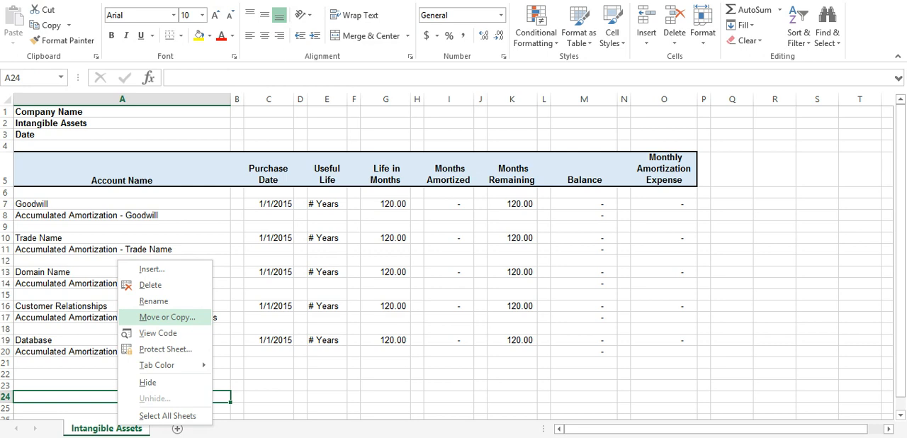
{"action": "left_click", "coordinate": [167, 317]}
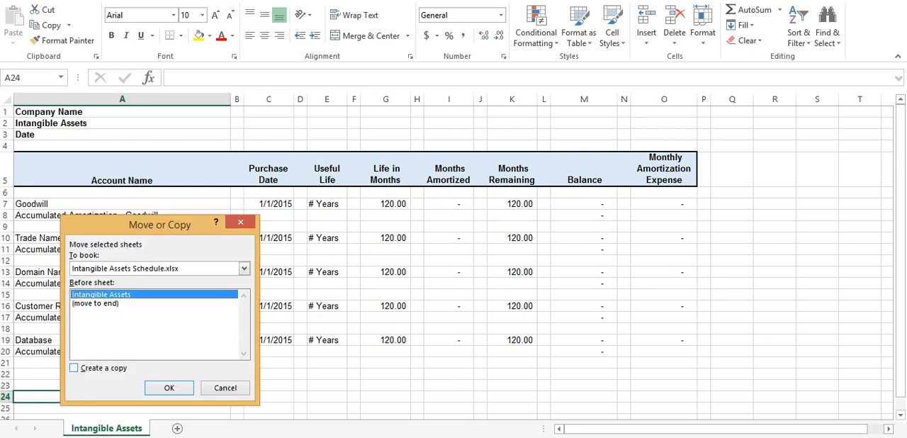
{"action": "left_click", "coordinate": [75, 368]}
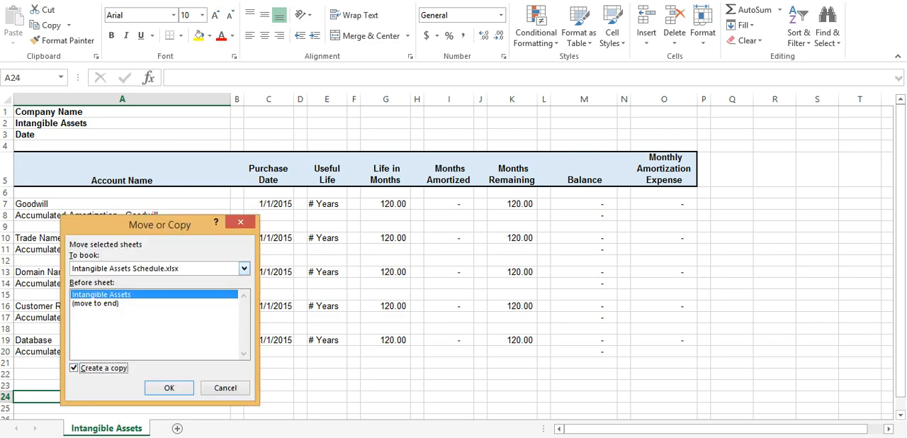
{"action": "left_click", "coordinate": [243, 268]}
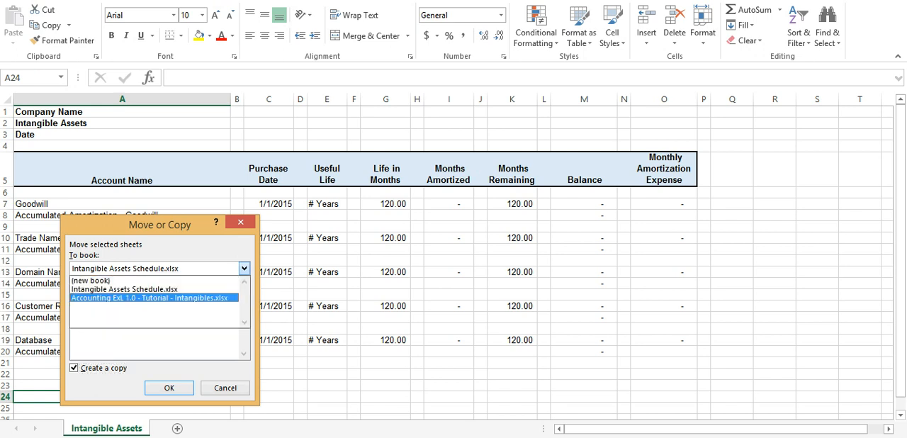
{"action": "left_click", "coordinate": [154, 298]}
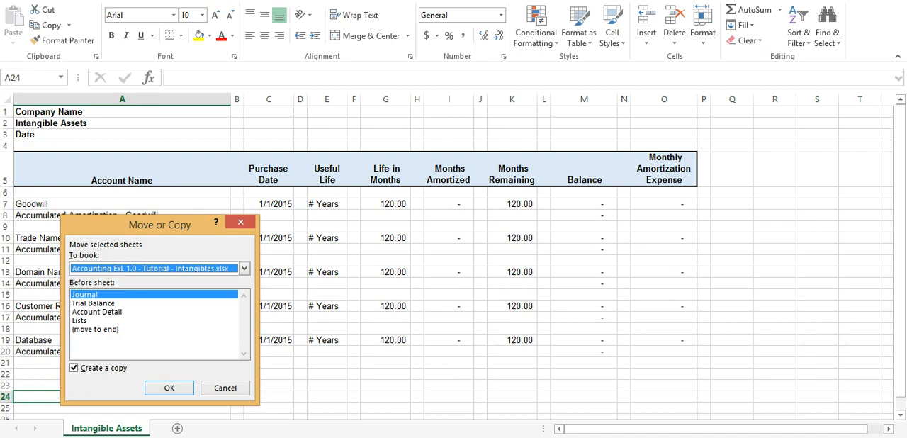
{"action": "left_click", "coordinate": [97, 330]}
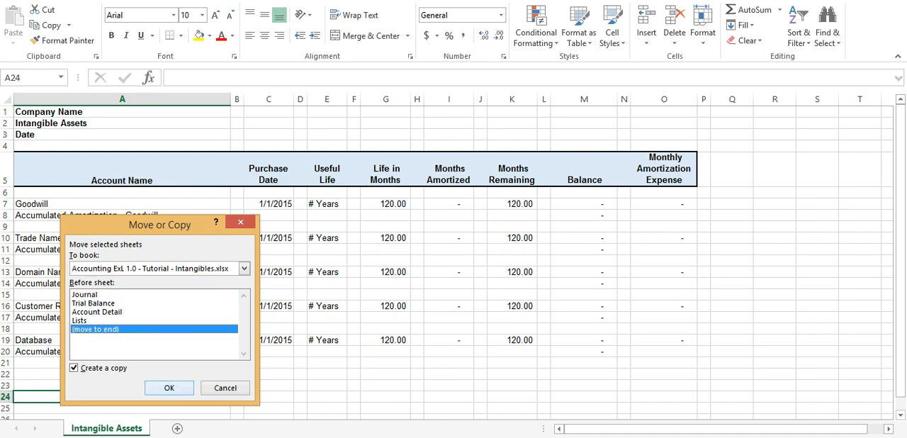
{"action": "left_click", "coordinate": [169, 388]}
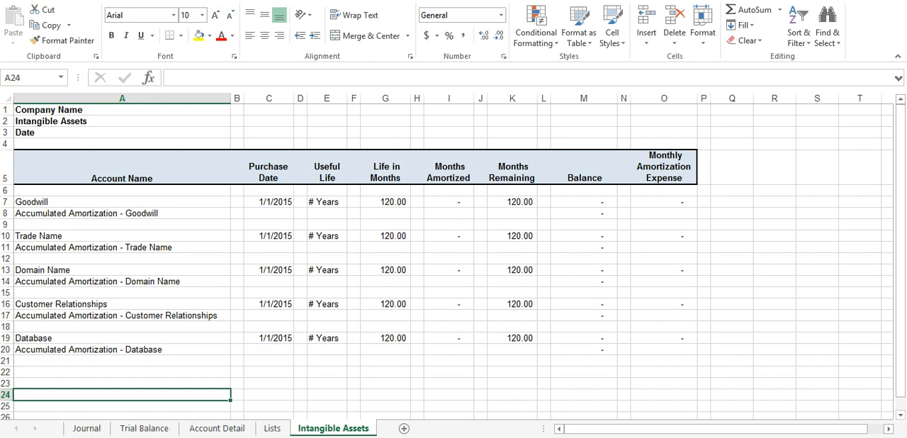
{"action": "left_click", "coordinate": [354, 372]}
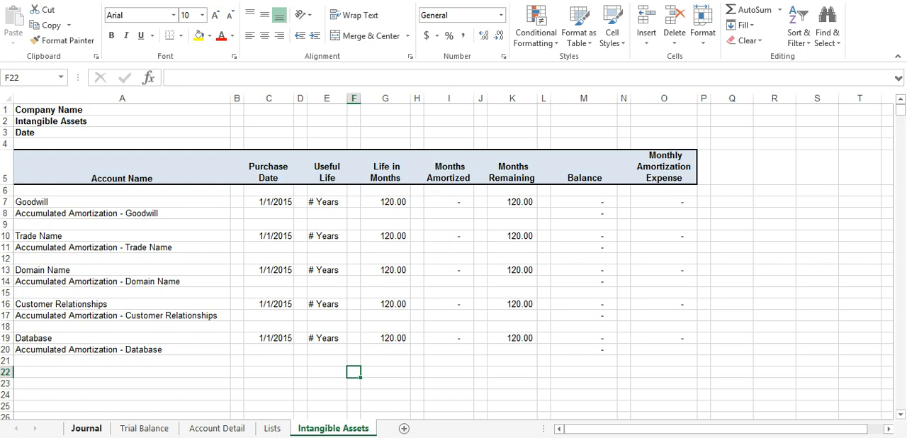
Step: Examine the Purchase of Company entries in rows 23 to 28 of the Journal sheet
{"action": "left_click", "coordinate": [85, 429]}
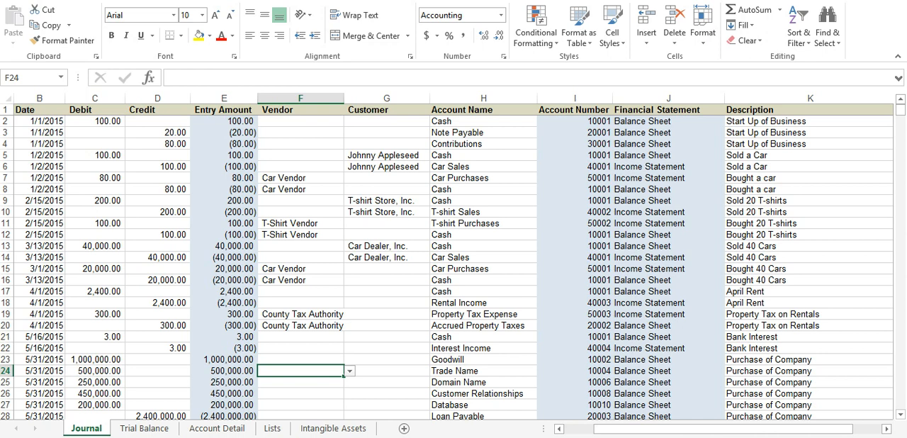
{"action": "left_click", "coordinate": [95, 246]}
{"action": "scroll", "coordinate": [95, 246], "scroll_direction": "down", "scroll_amount": 3}
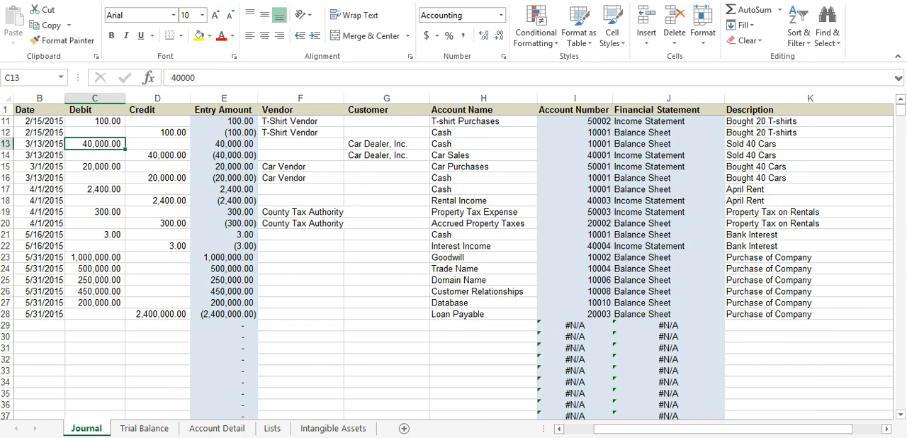
{"action": "left_click_drag", "start_coordinate": [39, 256], "coordinate": [808, 314]}
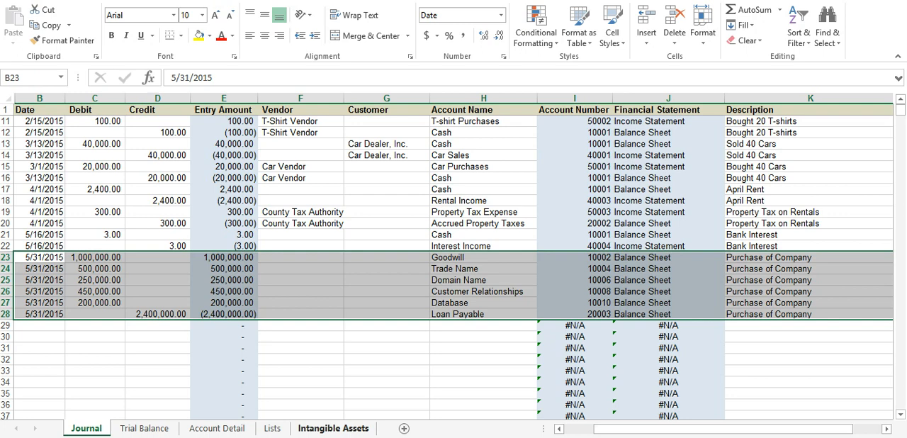
Step: On the Intangible Assets sheet, set the purchase dates of Goodwill and Trade Name to 5/31/2015
{"action": "left_click", "coordinate": [333, 428]}
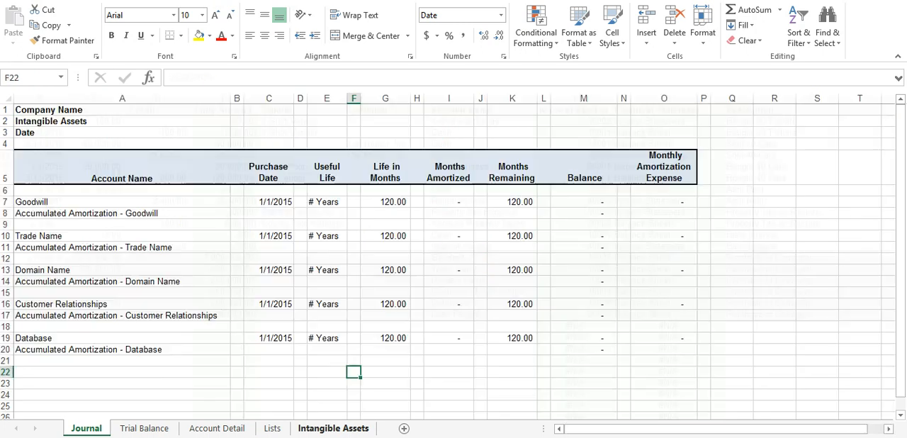
{"action": "left_click", "coordinate": [122, 361]}
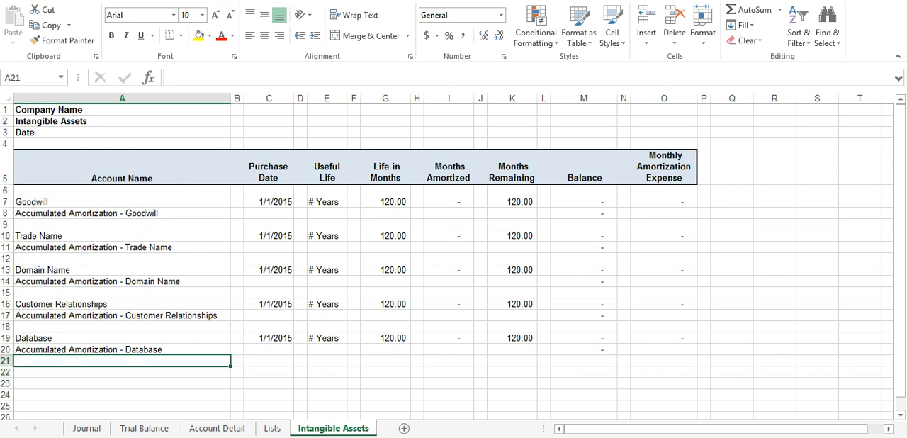
{"action": "left_click", "coordinate": [269, 202]}
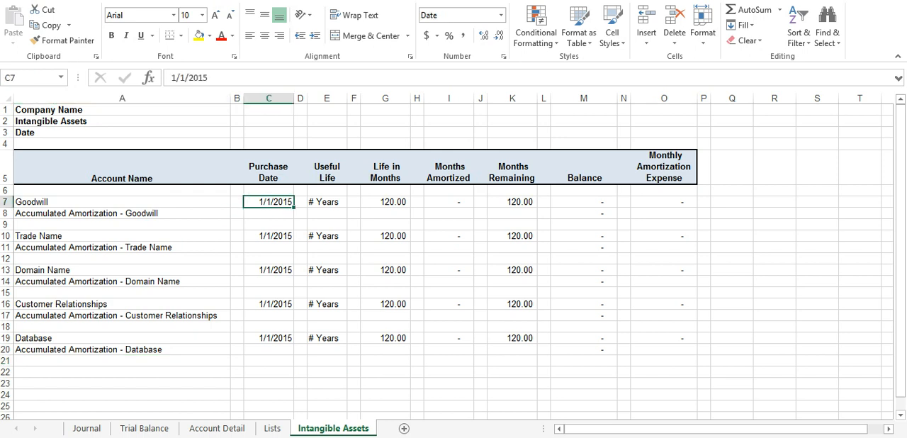
{"action": "type", "text": "5/31/15"}
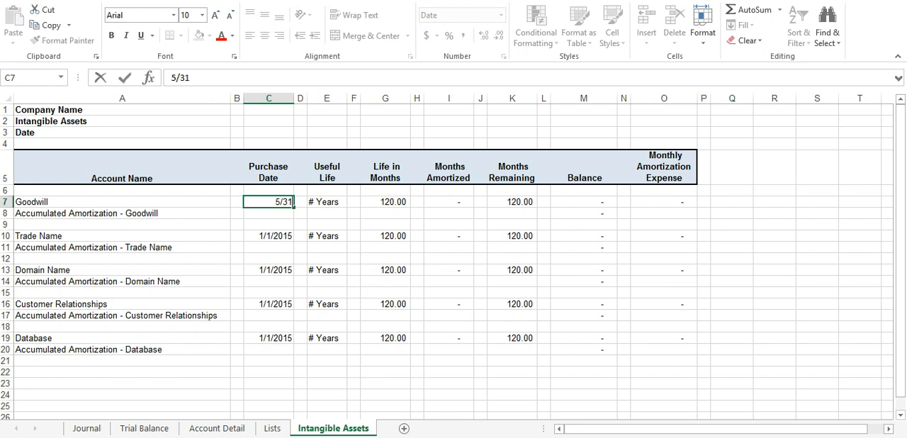
{"action": "key", "text": "Return"}
{"action": "key", "text": "Down"}
{"action": "key", "text": "Down"}
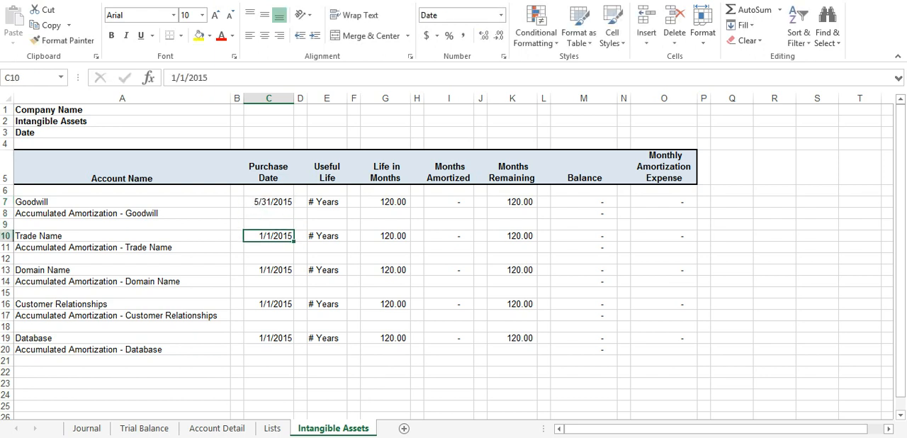
{"action": "type", "text": "5/31/2015"}
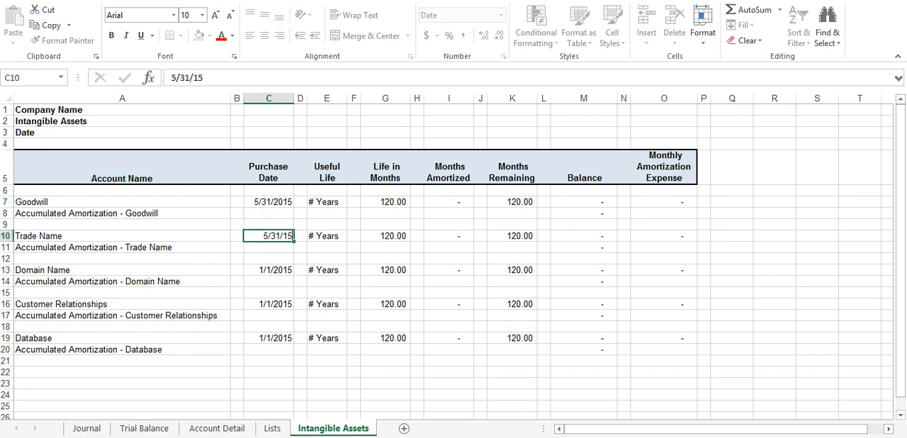
{"action": "key", "text": "Return"}
Step: Set the purchase dates of Domain Name and Customer Relationships to 5/31/2015
{"action": "key", "text": "Down"}
{"action": "key", "text": "Down"}
{"action": "type", "text": "5/31/20"}
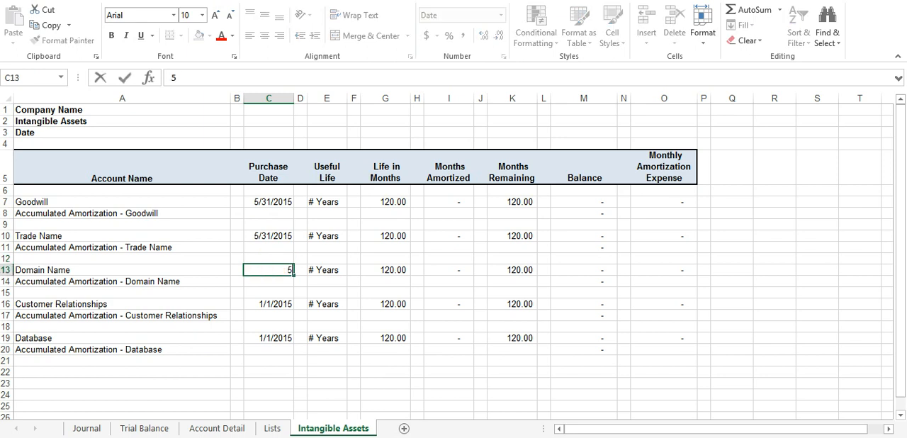
{"action": "type", "text": "15"}
{"action": "key", "text": "Return"}
{"action": "key", "text": "Down"}
{"action": "key", "text": "Down"}
{"action": "type", "text": "5/31/15"}
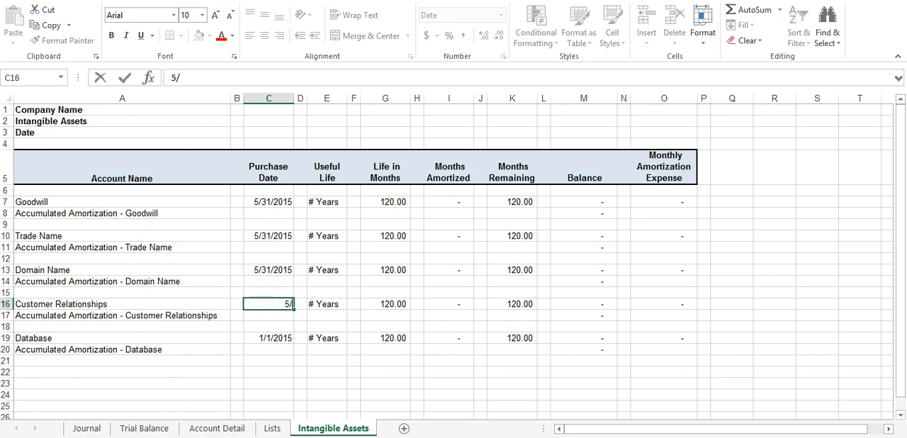
{"action": "key", "text": "Return"}
Step: Set the purchase date of the Database asset to 5/3/2015
{"action": "key", "text": "Down"}
{"action": "key", "text": "Down"}
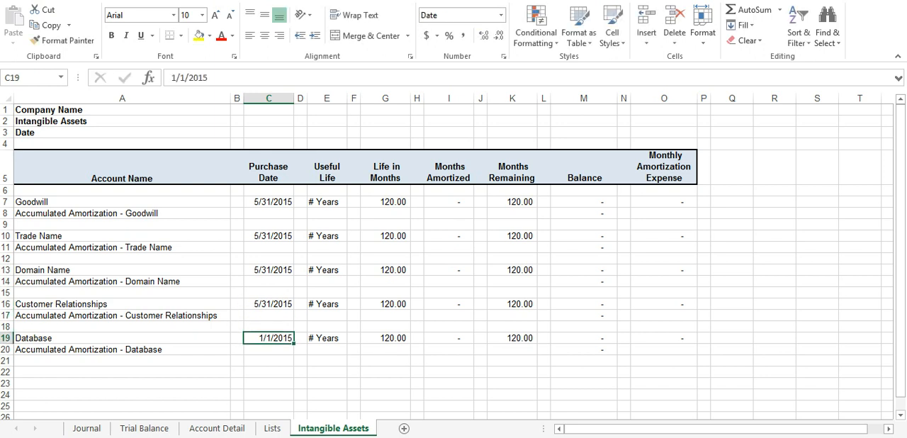
{"action": "type", "text": "5/"}
{"action": "type", "text": "3/2015"}
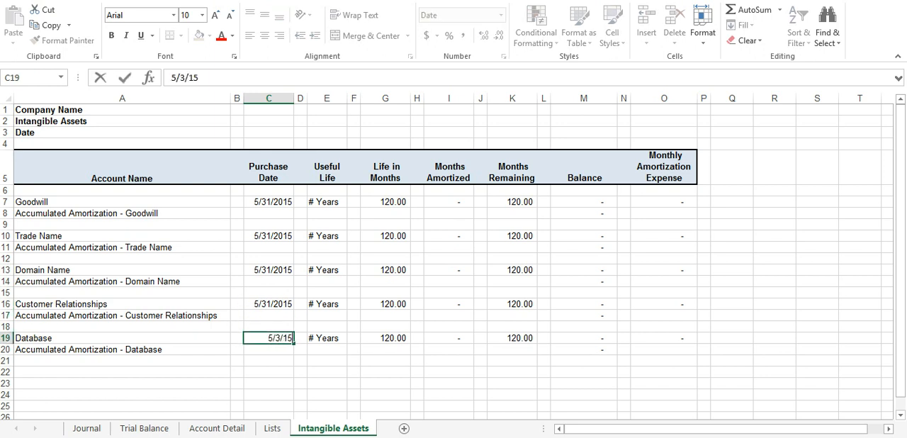
{"action": "key", "text": "Return"}
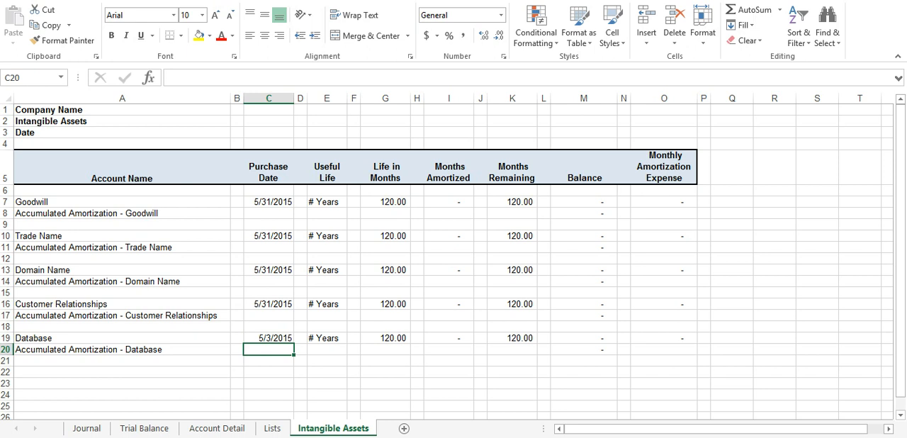
Step: Set the useful life of Goodwill to 10 Years and of Trade Name to 5 Years
{"action": "left_click", "coordinate": [316, 201]}
{"action": "double_click", "coordinate": [316, 202]}
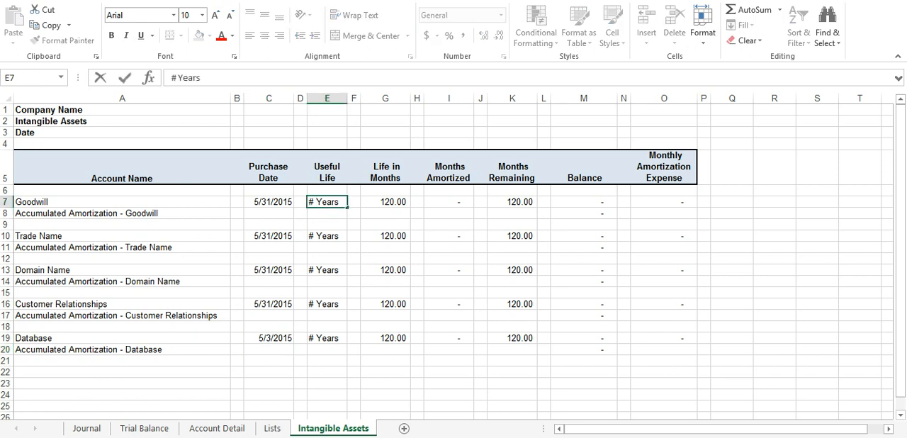
{"action": "key", "text": "BackSpace"}
{"action": "type", "text": "10"}
{"action": "key", "text": "Return"}
{"action": "key", "text": "Down"}
{"action": "key", "text": "Down"}
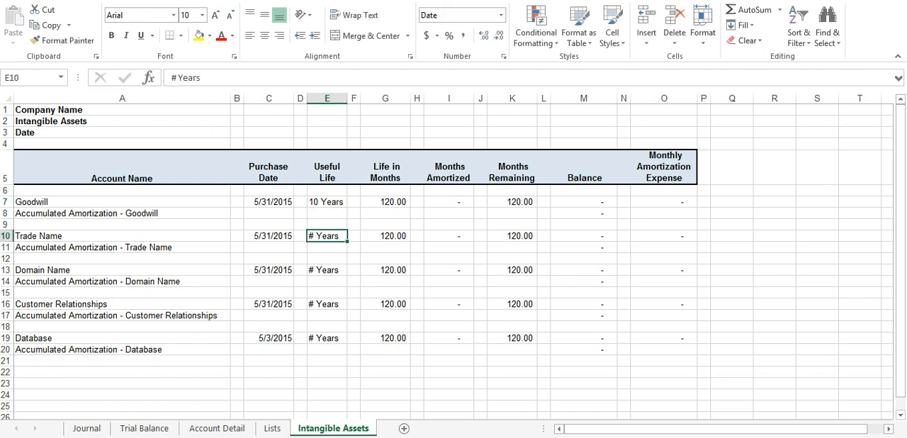
{"action": "double_click", "coordinate": [314, 236]}
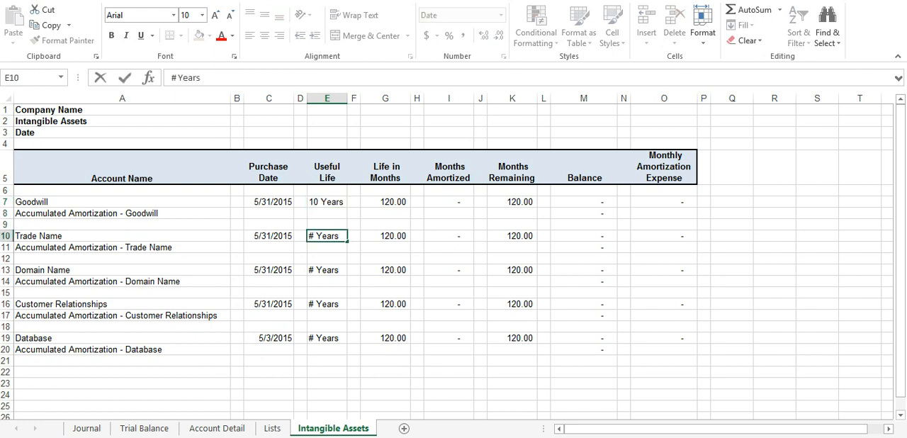
{"action": "key", "text": "BackSpace"}
{"action": "type", "text": "5"}
{"action": "key", "text": "Return"}
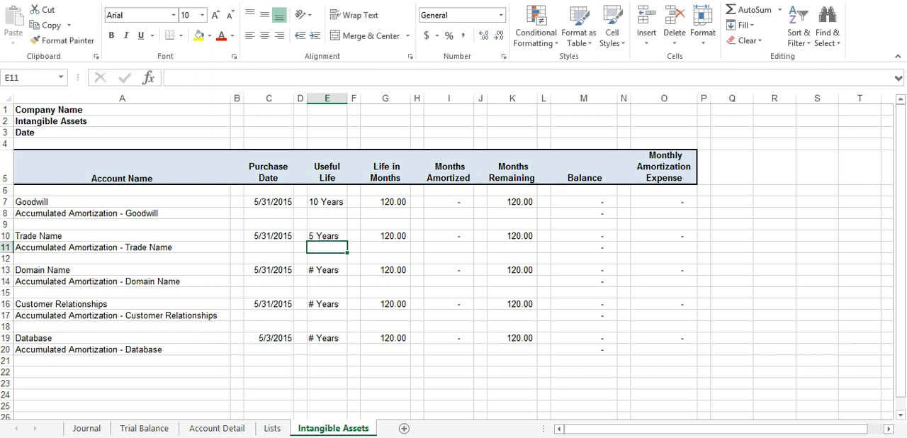
Step: Set the useful life of both Domain Name and Customer Relationships to 3 Years
{"action": "double_click", "coordinate": [314, 270]}
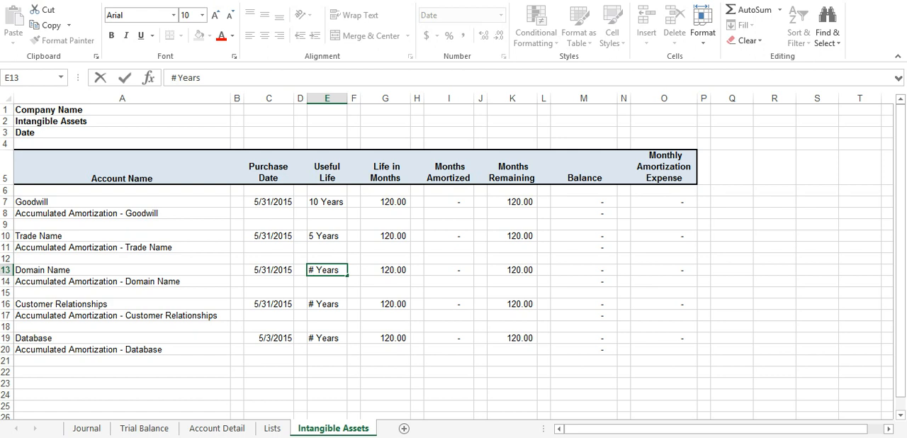
{"action": "key", "text": "BackSpace"}
{"action": "type", "text": "3"}
{"action": "key", "text": "Return"}
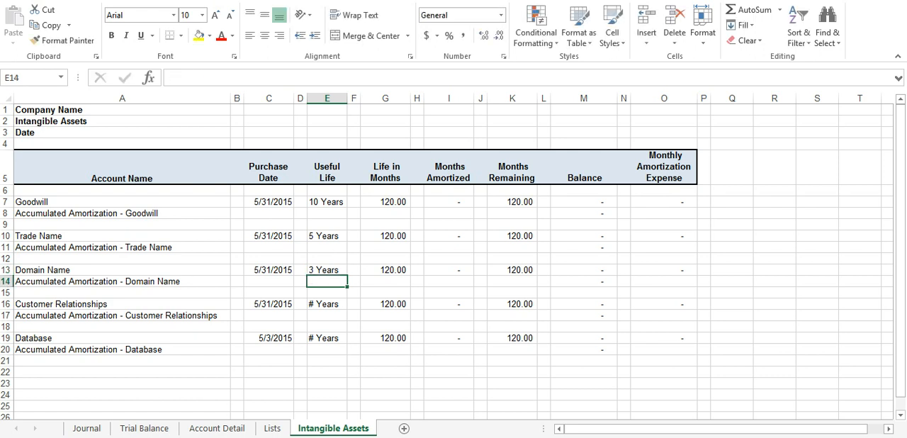
{"action": "left_click", "coordinate": [309, 304]}
{"action": "double_click", "coordinate": [310, 304]}
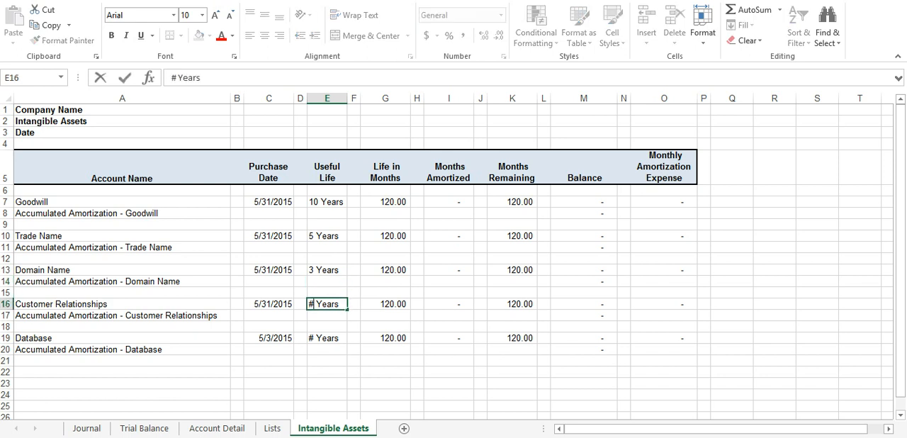
{"action": "key", "text": "BackSpace"}
{"action": "type", "text": "3"}
{"action": "key", "text": "Return"}
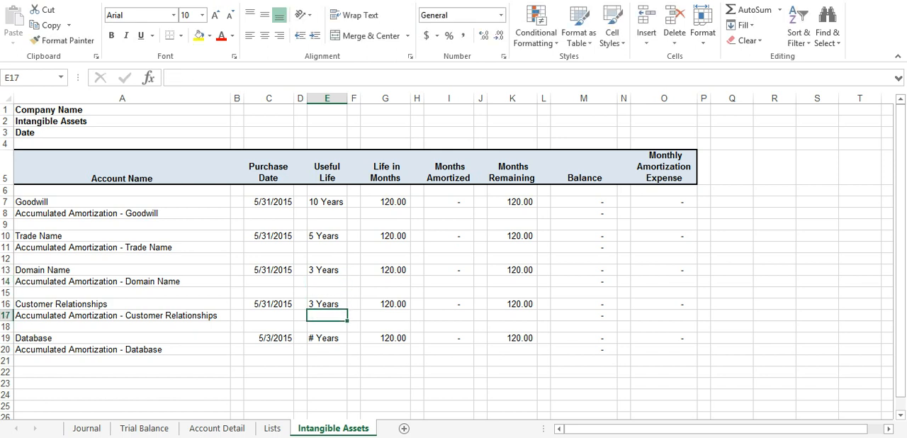
Step: Set the useful life of the Database asset to 4 Years
{"action": "double_click", "coordinate": [313, 339]}
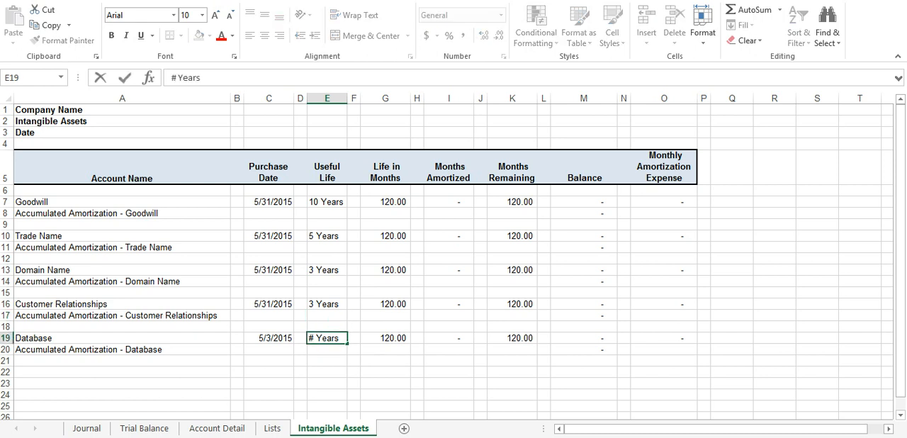
{"action": "key", "text": "BackSpace"}
{"action": "type", "text": "4"}
{"action": "key", "text": "Return"}
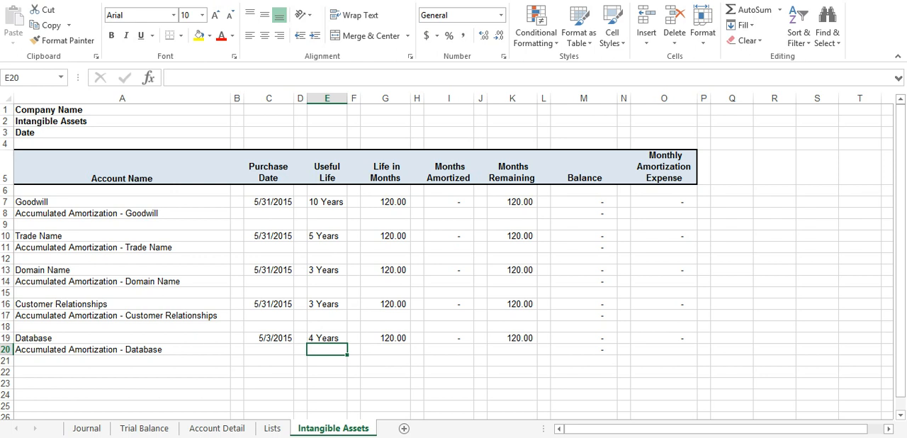
Step: Set the life in months of Trade Name to 60
{"action": "left_click", "coordinate": [386, 202]}
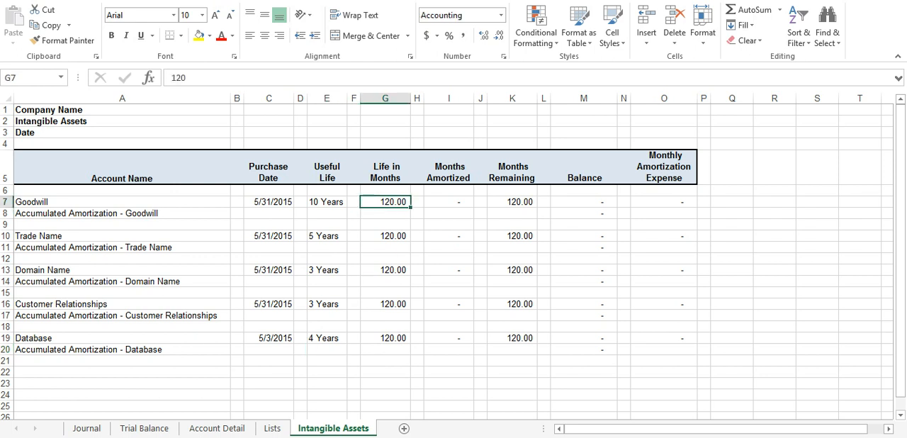
{"action": "left_click", "coordinate": [386, 236]}
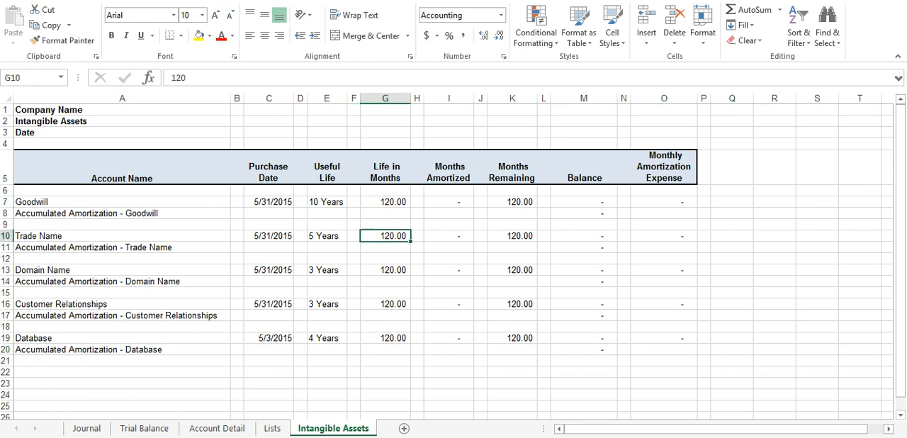
{"action": "type", "text": "60"}
{"action": "key", "text": "Return"}
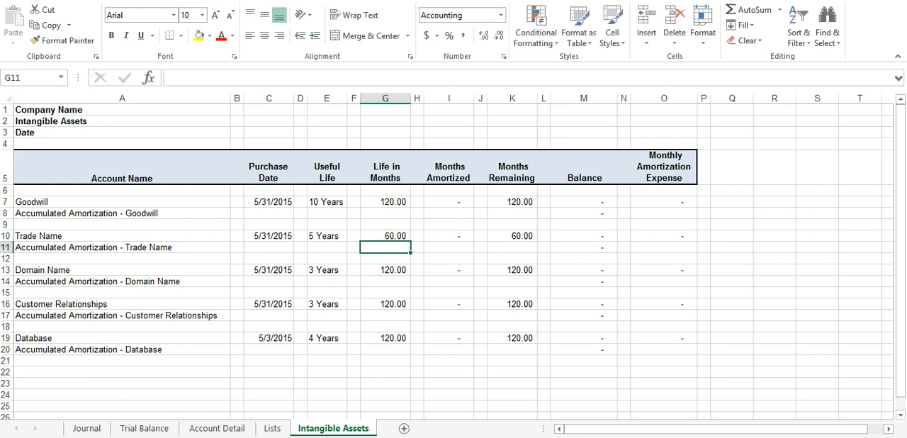
Step: Set the life in months of both Domain Name and Customer Relationships to 36
{"action": "key", "text": "Down"}
{"action": "key", "text": "Down"}
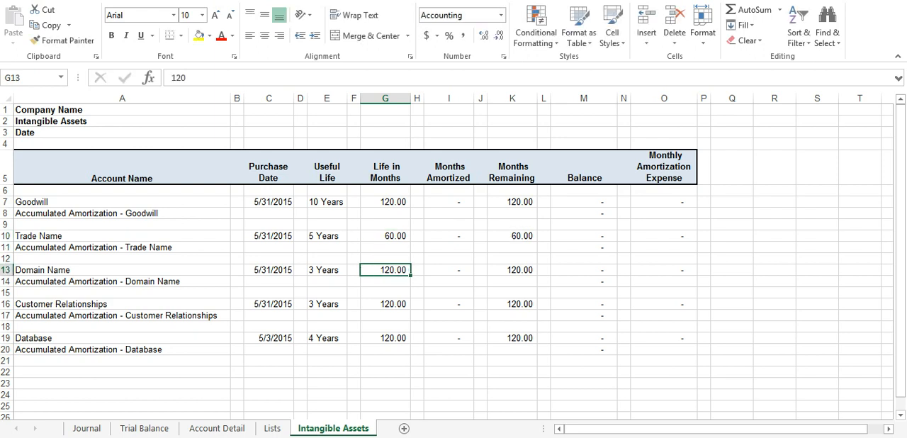
{"action": "type", "text": "36"}
{"action": "key", "text": "Return"}
{"action": "key", "text": "Down"}
{"action": "key", "text": "Down"}
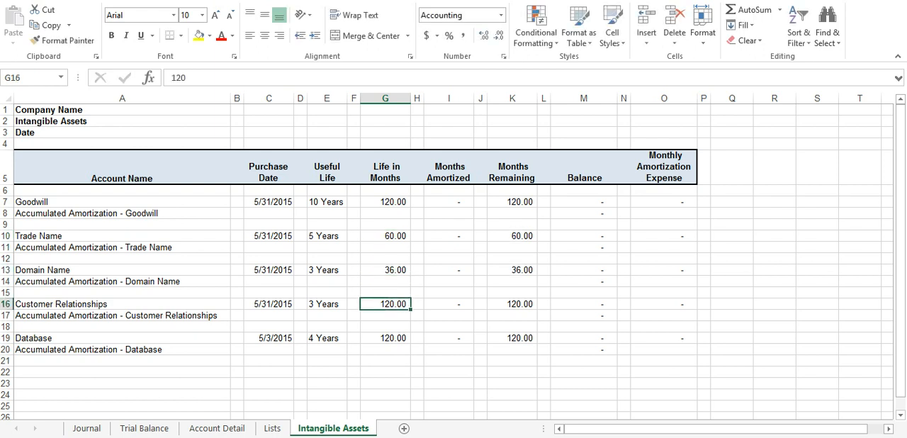
{"action": "type", "text": "36"}
{"action": "key", "text": "Return"}
Step: Set the life in months of the Database asset to 48
{"action": "key", "text": "Down"}
{"action": "key", "text": "Down"}
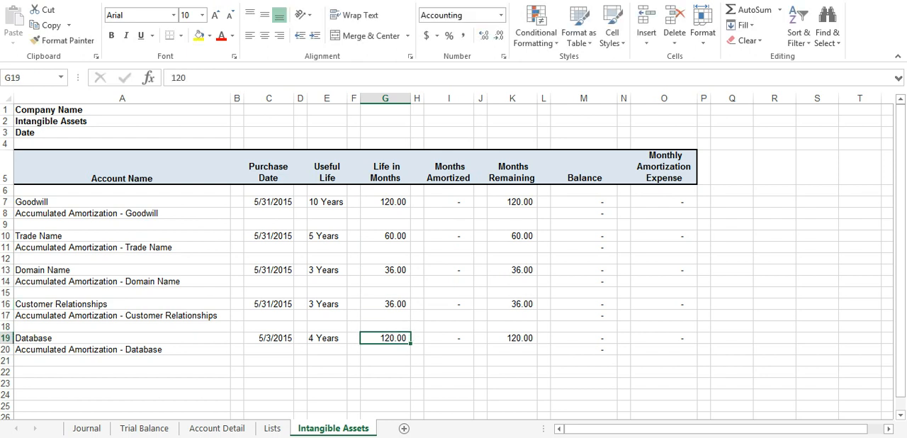
{"action": "type", "text": "48"}
{"action": "key", "text": "Return"}
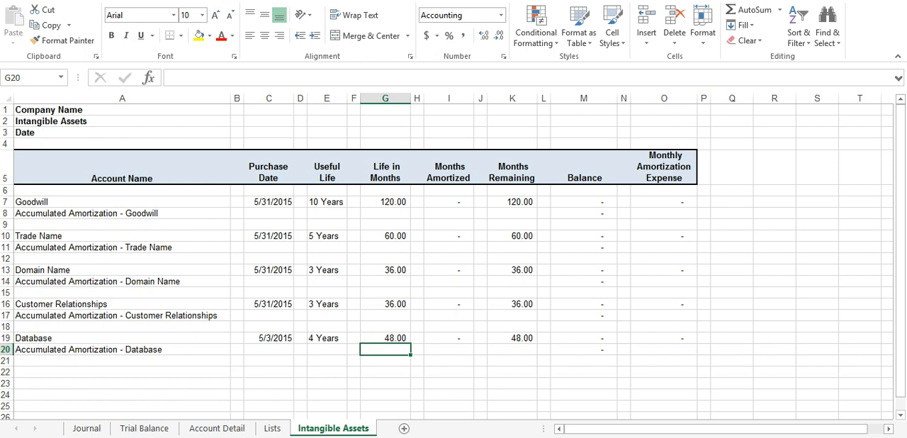
Step: Enter a balance of 100,000 for Goodwill in the intangible assets schedule
{"action": "left_click", "coordinate": [584, 202]}
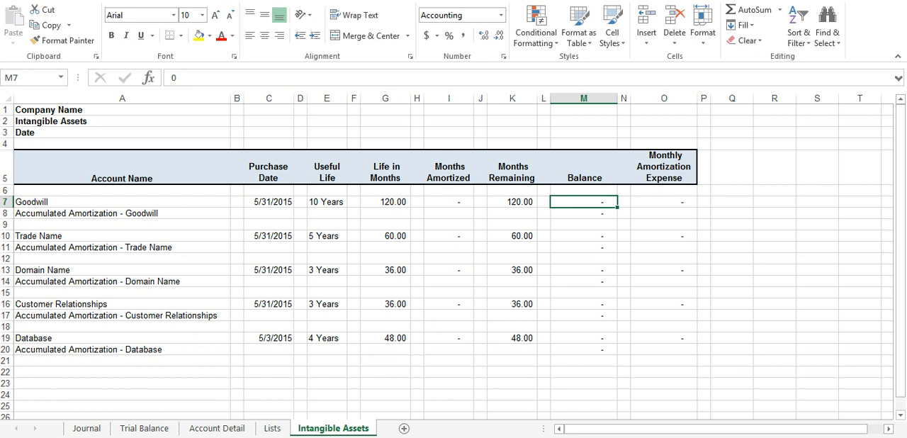
{"action": "type", "text": "100000"}
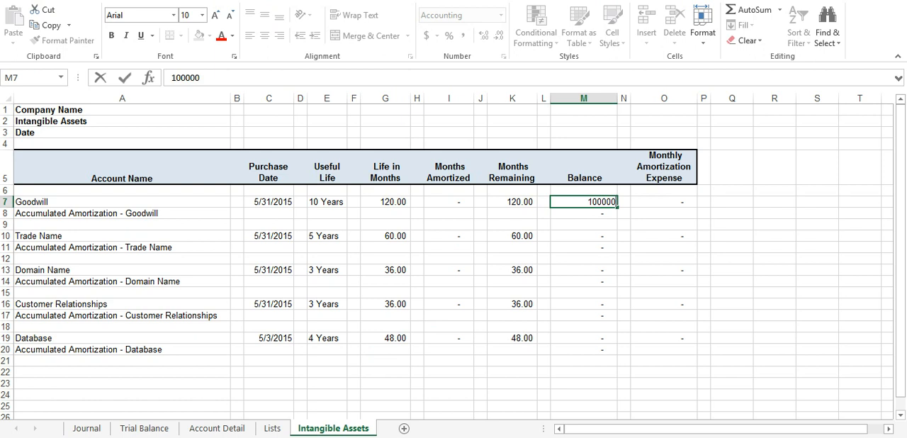
{"action": "key", "text": "Return"}
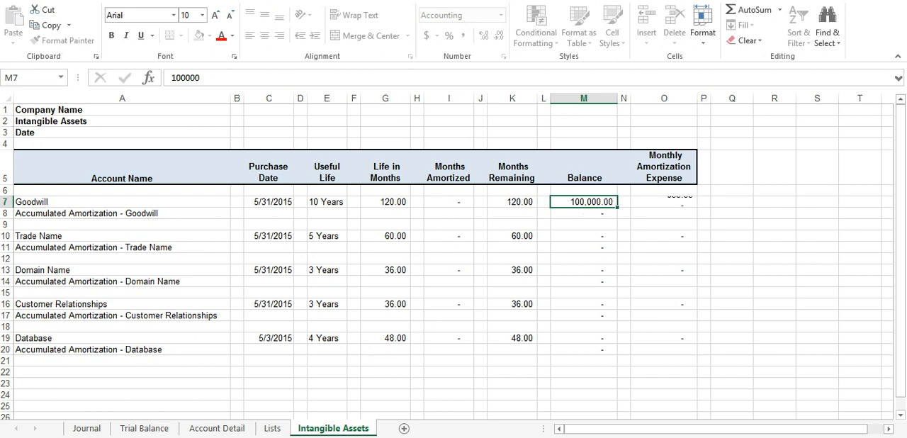
{"action": "key", "text": "Down"}
{"action": "key", "text": "Down"}
Step: Correct the Goodwill balance to 1,000,000
{"action": "key", "text": "Up"}
{"action": "key", "text": "Up"}
{"action": "key", "text": "Up"}
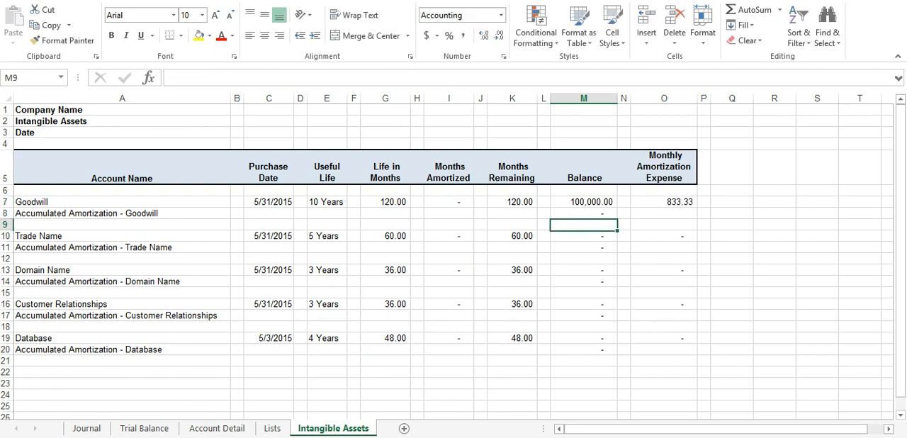
{"action": "key", "text": "F2"}
{"action": "key", "text": "BackSpace"}
{"action": "key", "text": "BackSpace"}
{"action": "key", "text": "BackSpace"}
{"action": "key", "text": "BackSpace"}
{"action": "type", "text": "00000"}
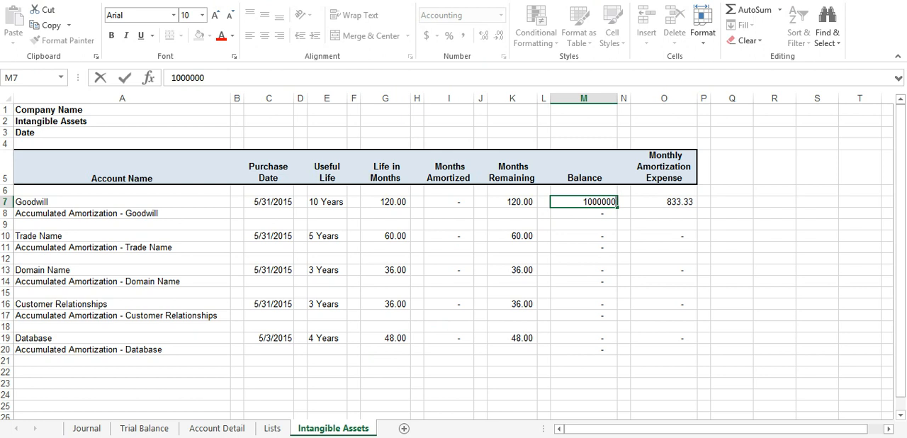
{"action": "key", "text": "Return"}
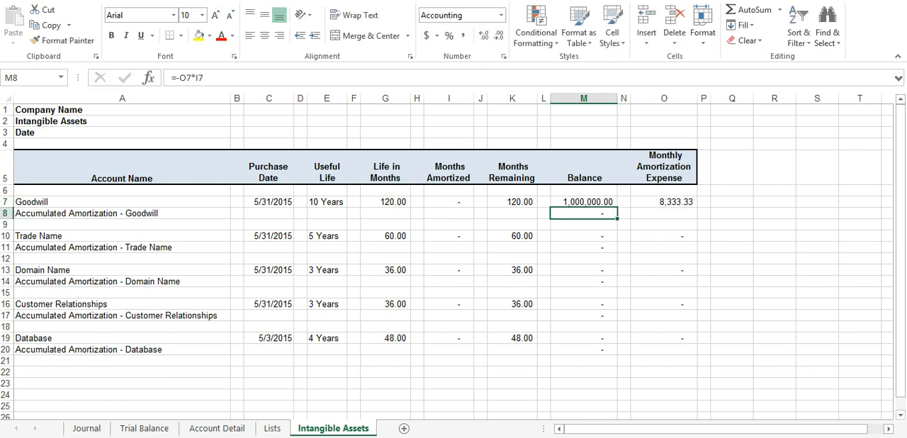
Step: Set the balance of Trade Name to 500,000 and of Domain Name to 250,000
{"action": "key", "text": "Down"}
{"action": "key", "text": "Down"}
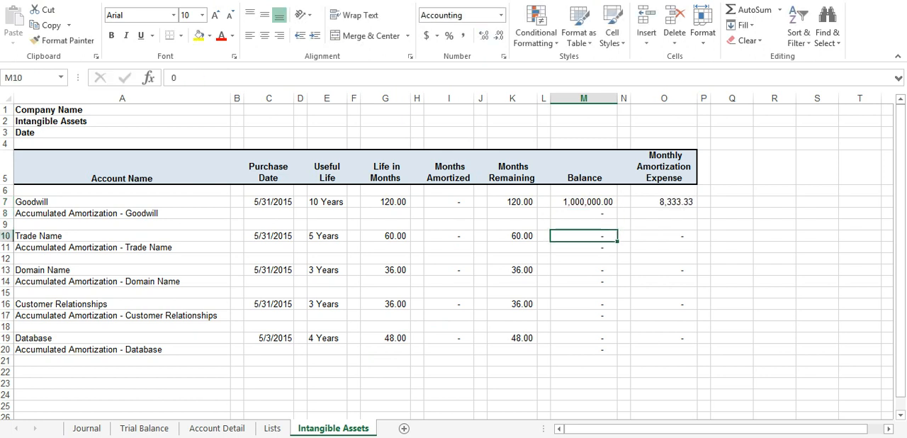
{"action": "type", "text": "500000"}
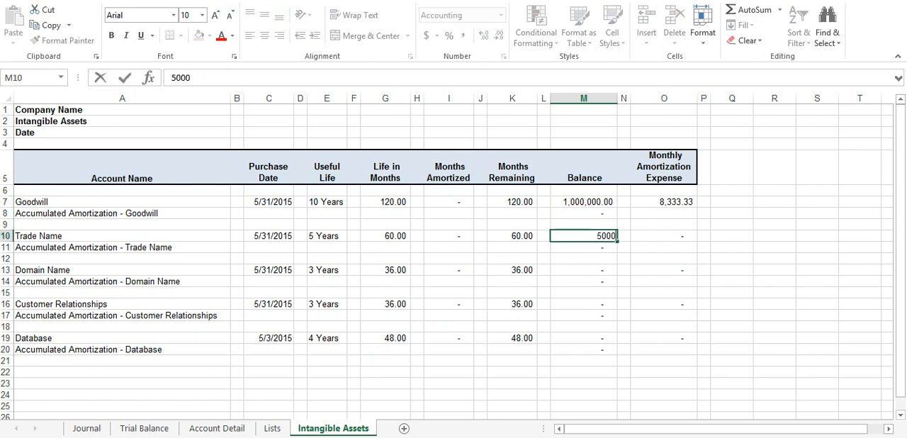
{"action": "key", "text": "Return"}
{"action": "key", "text": "Down"}
{"action": "key", "text": "Down"}
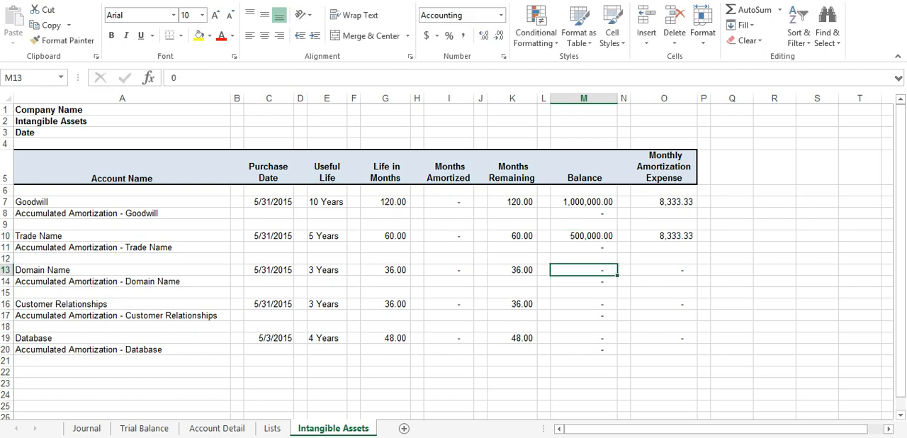
{"action": "type", "text": "250000"}
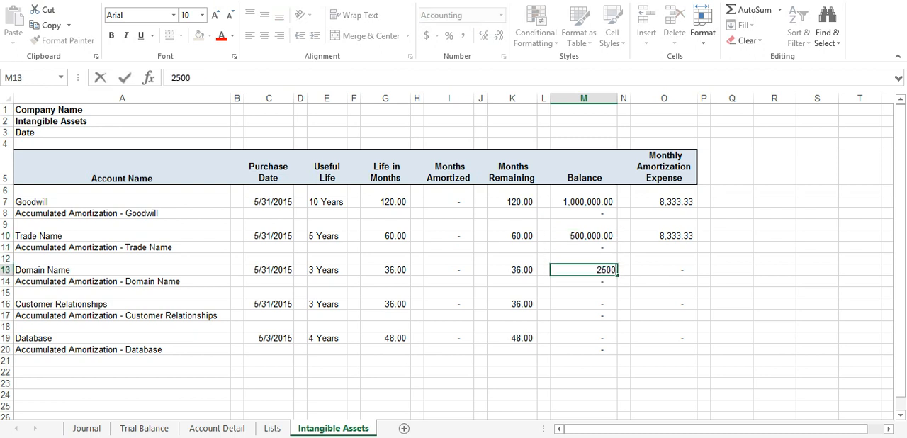
{"action": "key", "text": "Return"}
Step: Set the balance of Customer Relationships to 450,000 and of Database to 200,000
{"action": "key", "text": "Down"}
{"action": "key", "text": "Down"}
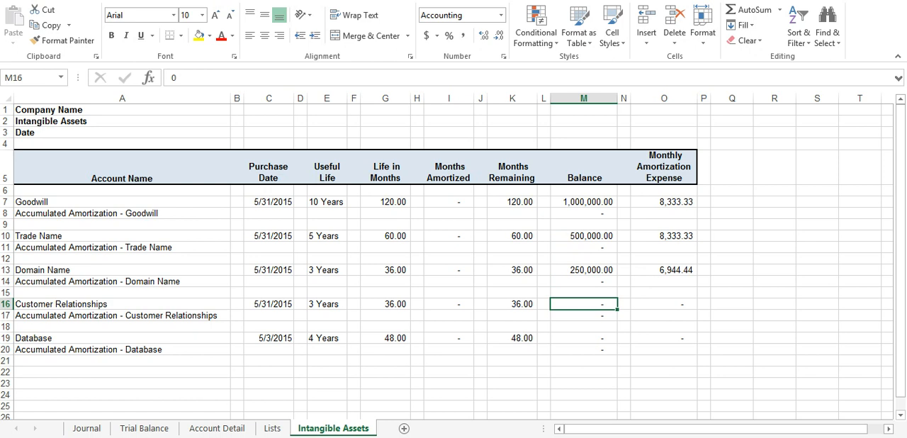
{"action": "type", "text": "450000"}
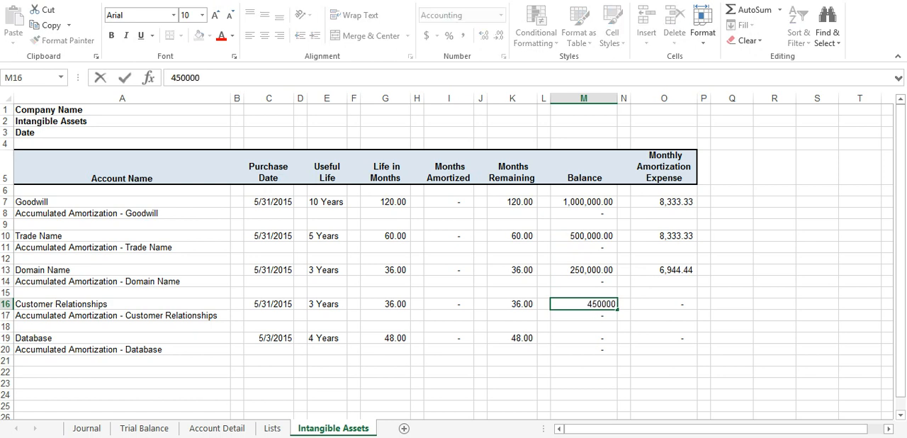
{"action": "key", "text": "Return"}
{"action": "key", "text": "Down"}
{"action": "key", "text": "Down"}
{"action": "key", "text": "Down"}
{"action": "key", "text": "Up"}
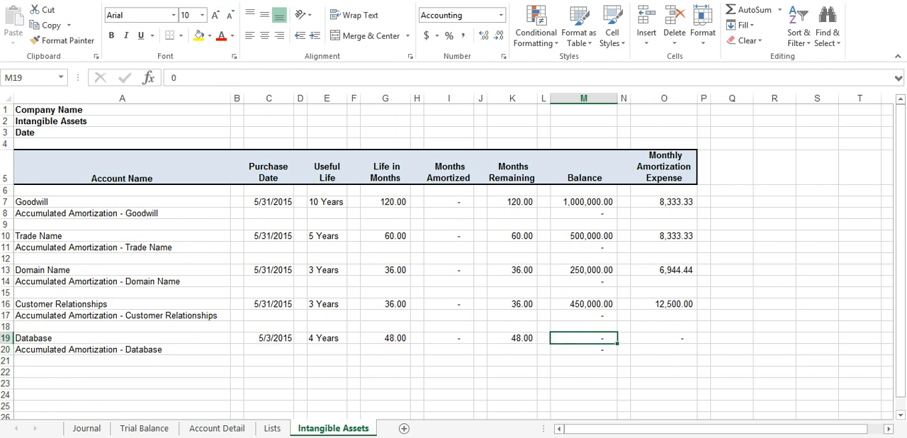
{"action": "type", "text": "200000"}
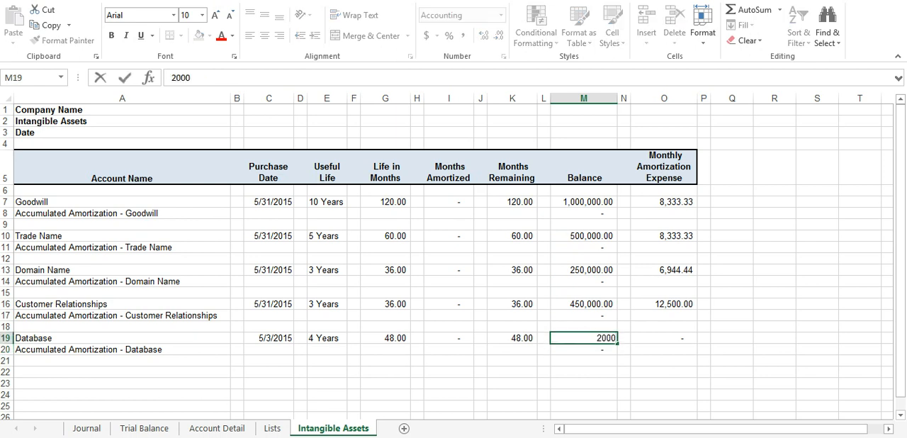
{"action": "key", "text": "Return"}
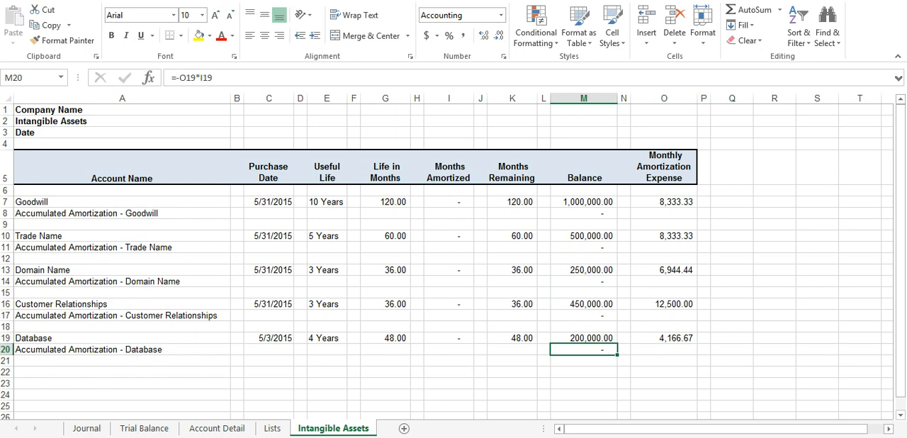
Step: Enter the date 6/30/2015 in rows 29 to 34 of the Journal sheet, below the Loan Payable entry
{"action": "left_click", "coordinate": [664, 213]}
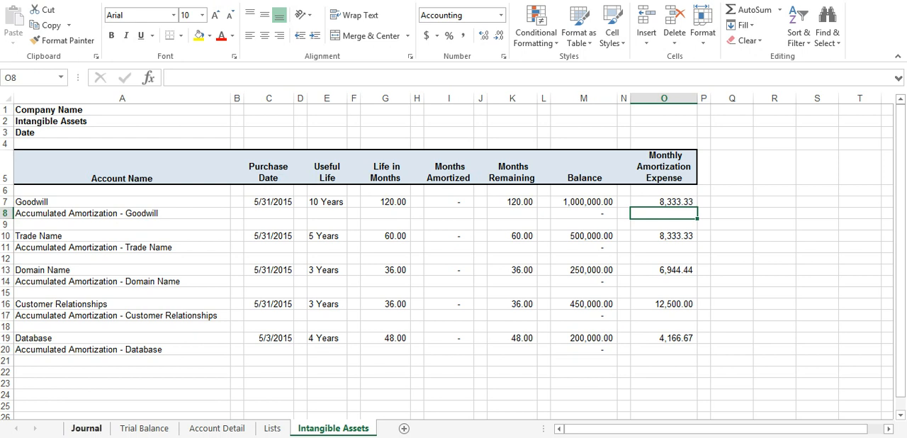
{"action": "left_click", "coordinate": [86, 429]}
{"action": "left_click", "coordinate": [95, 348]}
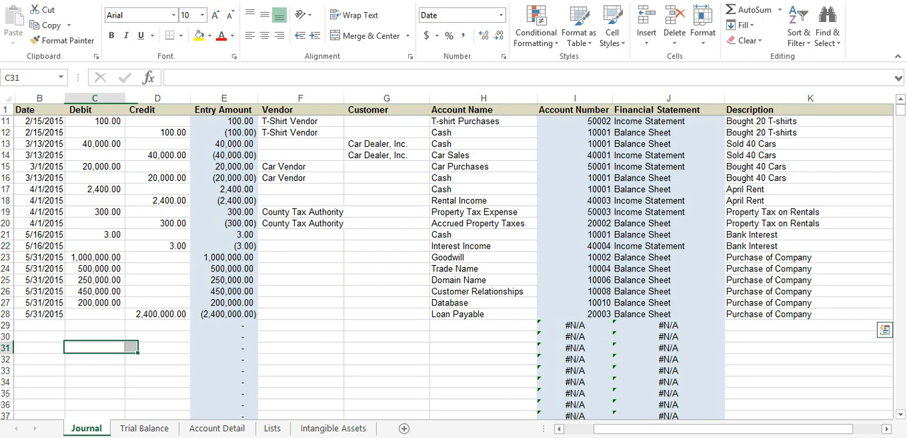
{"action": "left_click", "coordinate": [40, 326]}
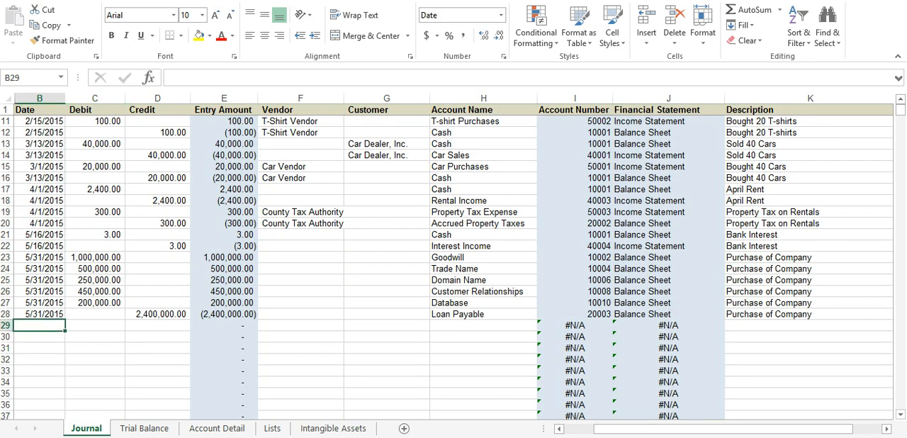
{"action": "type", "text": "6"}
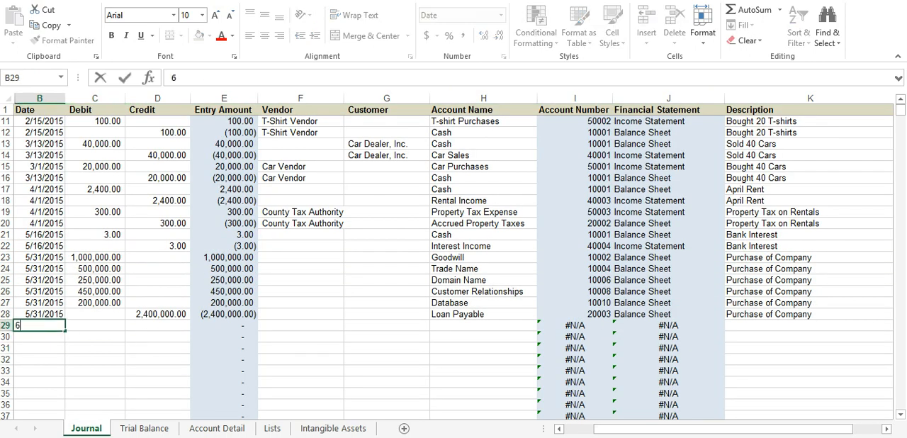
{"action": "type", "text": "/30/15"}
{"action": "key", "text": "Return"}
{"action": "type", "text": "6/30/15"}
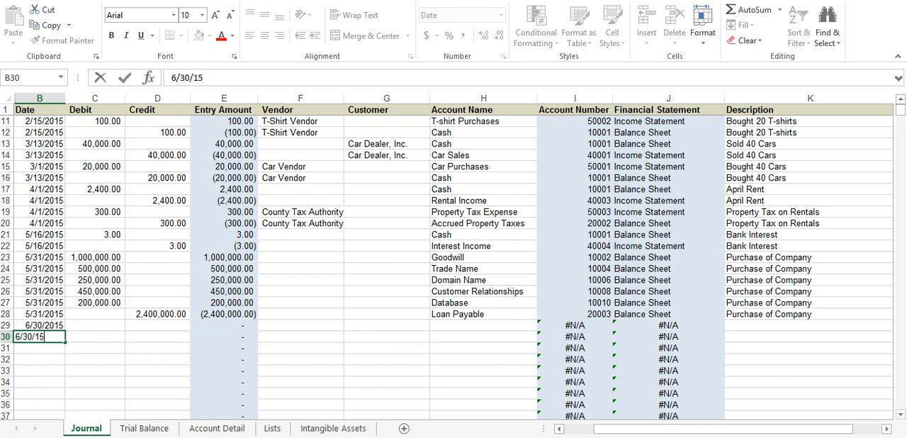
{"action": "key", "text": "Return"}
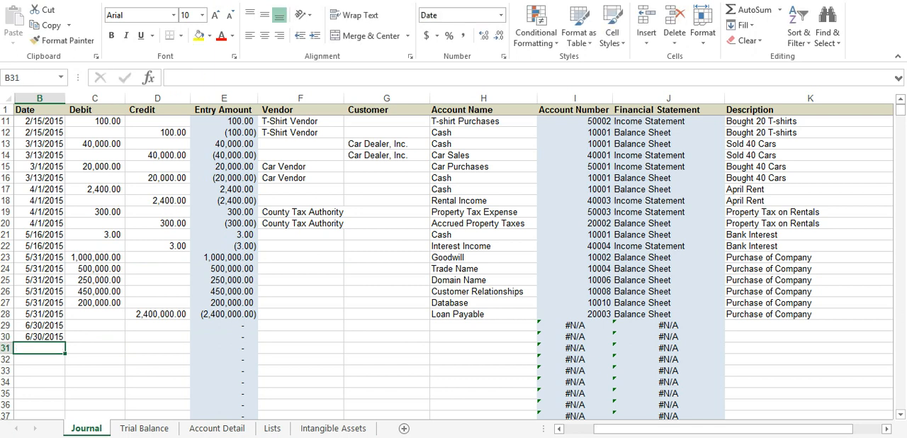
{"action": "left_click_drag", "start_coordinate": [40, 325], "coordinate": [64, 388]}
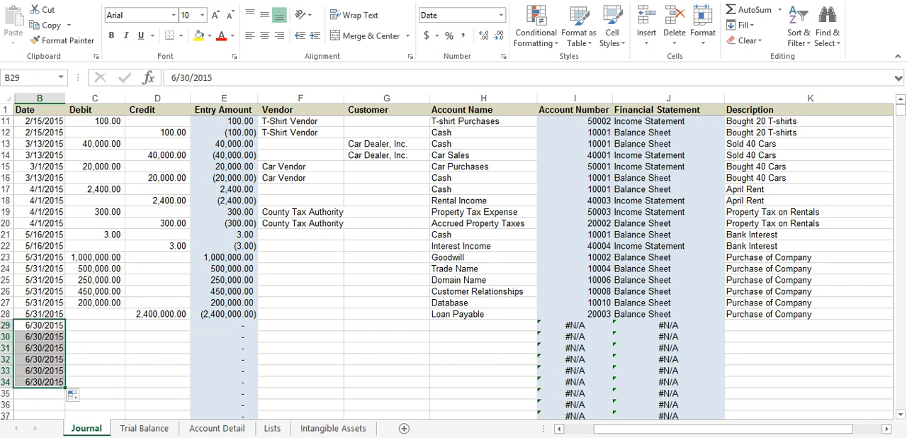
Step: Enter Goodwill's monthly amortization expense from the Intangible Assets sheet, 8,333.33, as the debit in Journal row 29
{"action": "left_click", "coordinate": [95, 326]}
{"action": "left_click", "coordinate": [333, 428]}
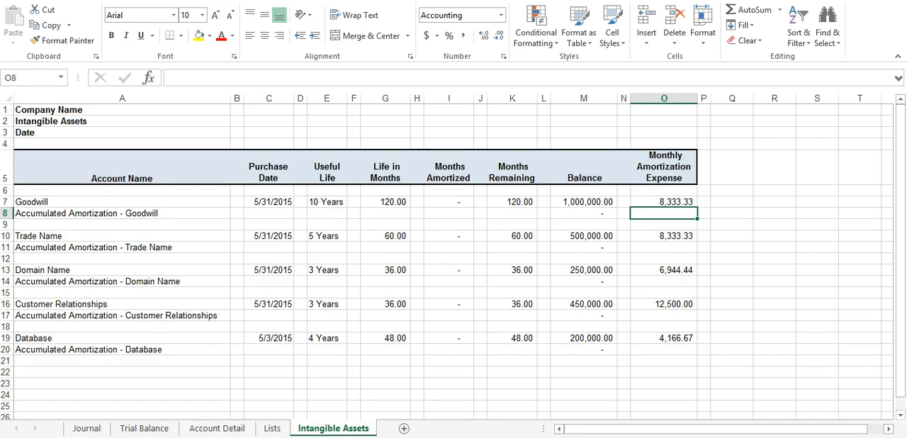
{"action": "left_click", "coordinate": [86, 428]}
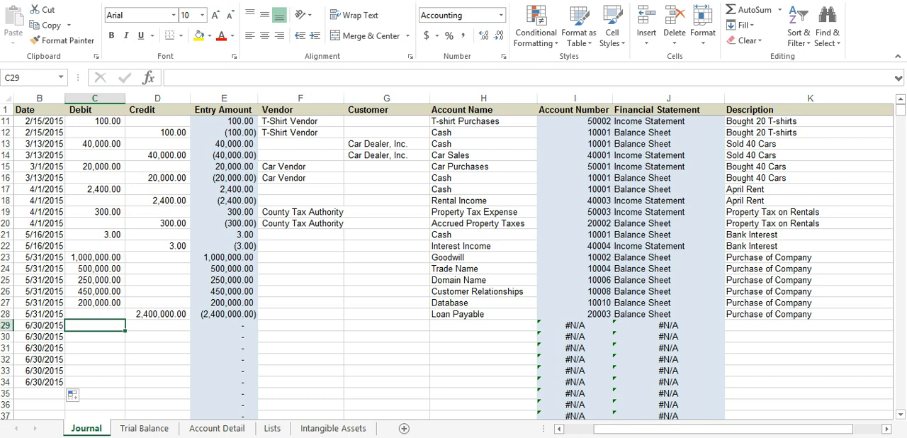
{"action": "type", "text": "8,333"}
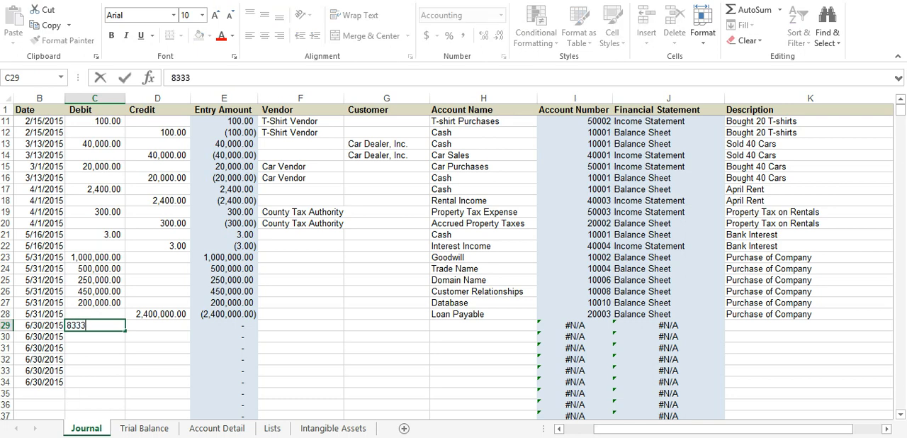
{"action": "type", "text": ".33"}
{"action": "key", "text": "Return"}
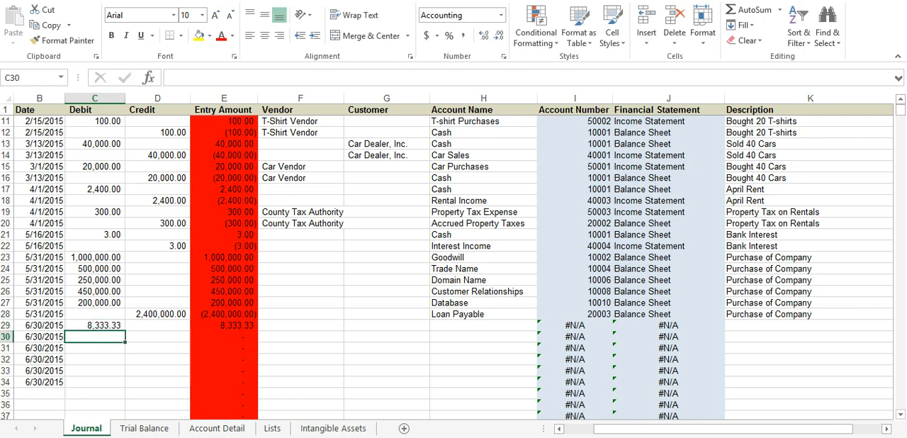
Step: Enter Trade Name's monthly amortization expense from the Intangible Assets sheet, 8,333.33, as the debit in Journal row 30
{"action": "left_click", "coordinate": [333, 428]}
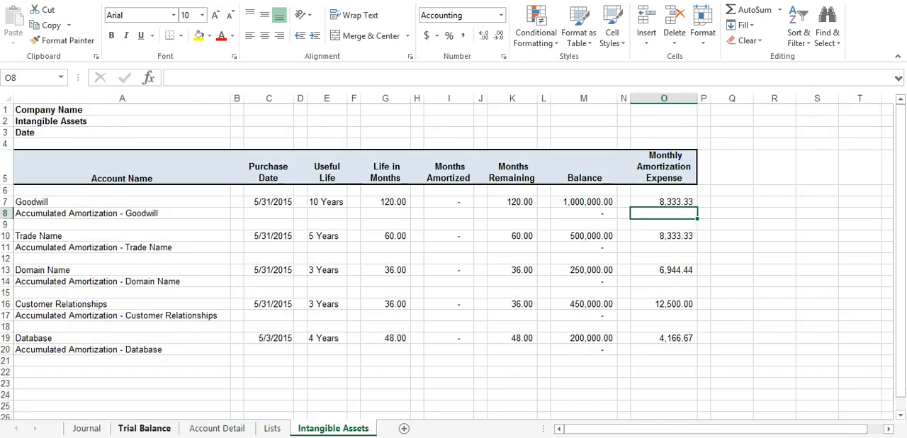
{"action": "left_click", "coordinate": [86, 428]}
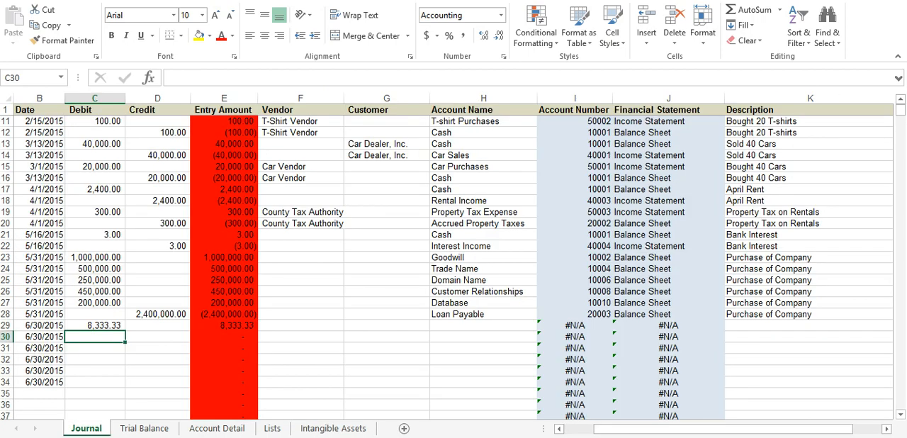
{"action": "type", "text": "83333"}
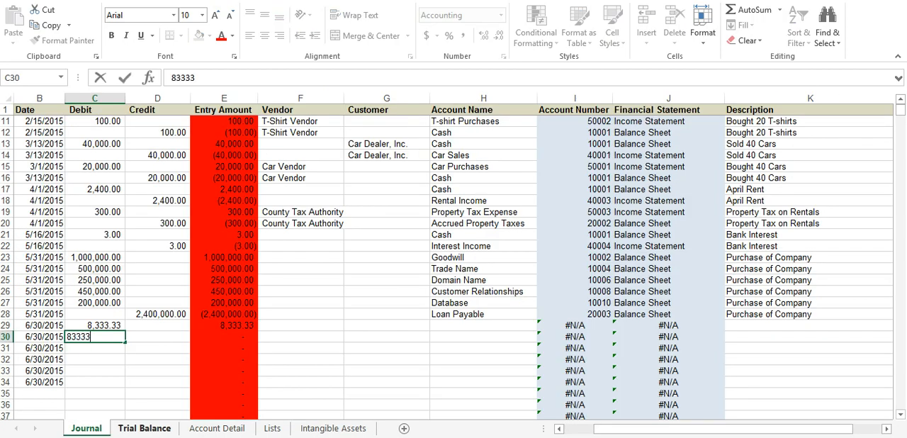
{"action": "key", "text": "BackSpace"}
{"action": "type", "text": ".33"}
{"action": "key", "text": "Return"}
Step: Enter Domain Name's monthly amortization expense from the Intangible Assets sheet, 6,944.44, as the debit in Journal row 31
{"action": "left_click", "coordinate": [333, 428]}
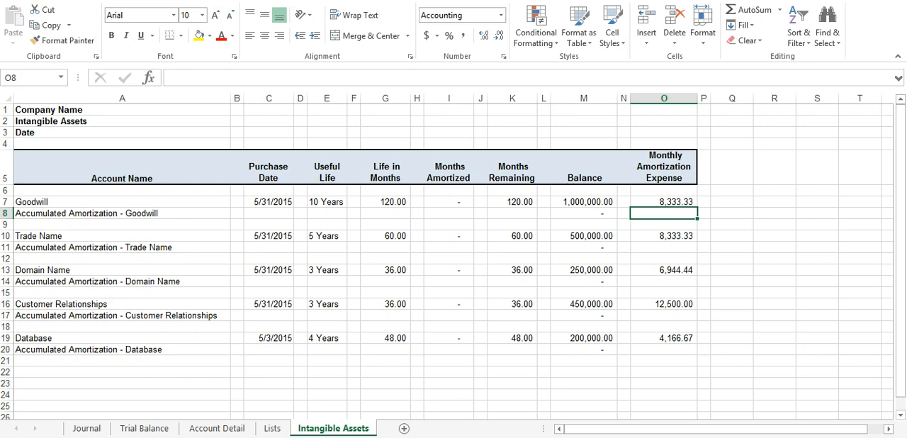
{"action": "left_click", "coordinate": [87, 428]}
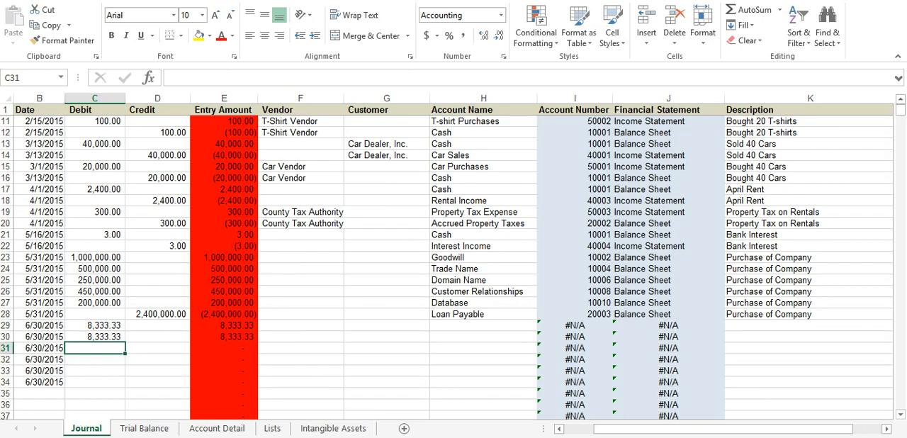
{"action": "type", "text": "6944.44"}
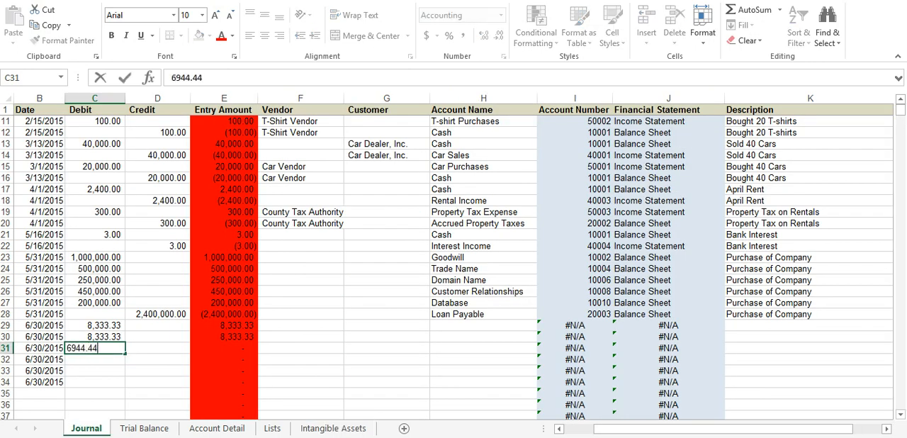
{"action": "key", "text": "Return"}
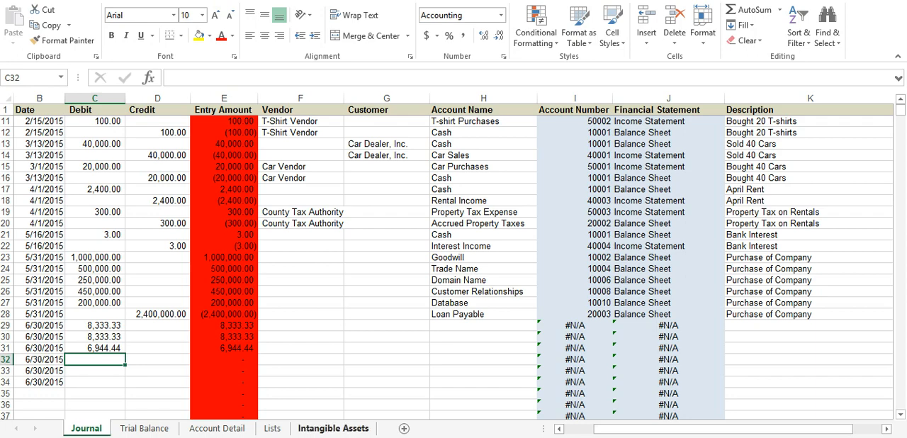
Step: Enter Customer Relationships' monthly amortization expense from the Intangible Assets sheet, 12,500, as the debit in Journal row 32
{"action": "left_click", "coordinate": [333, 428]}
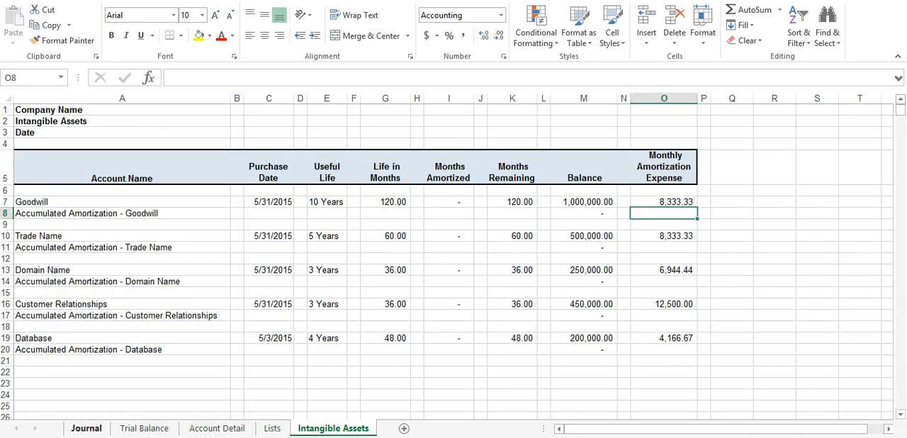
{"action": "left_click", "coordinate": [86, 428]}
{"action": "type", "text": "12500"}
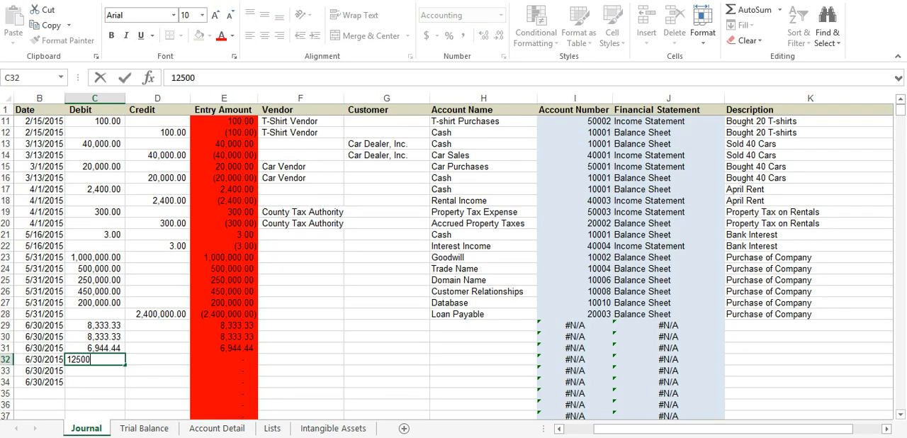
{"action": "key", "text": "Return"}
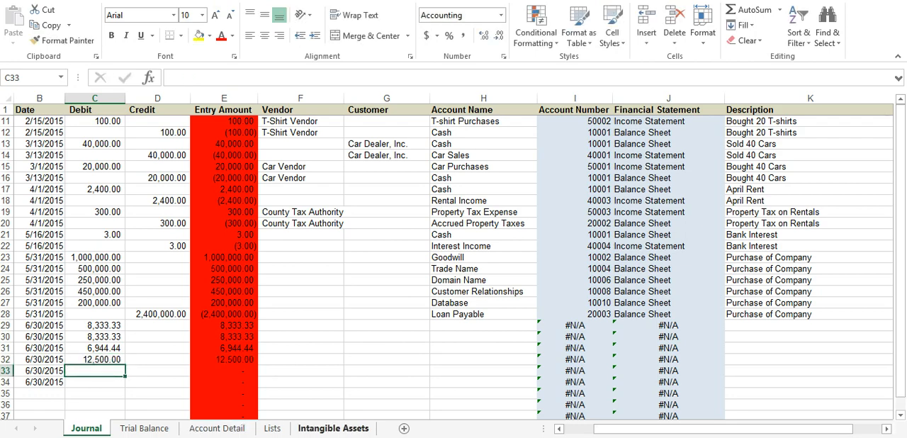
Step: Enter Database's monthly amortization expense from the Intangible Assets sheet, 4,166.67, as the debit in Journal row 33
{"action": "left_click", "coordinate": [334, 428]}
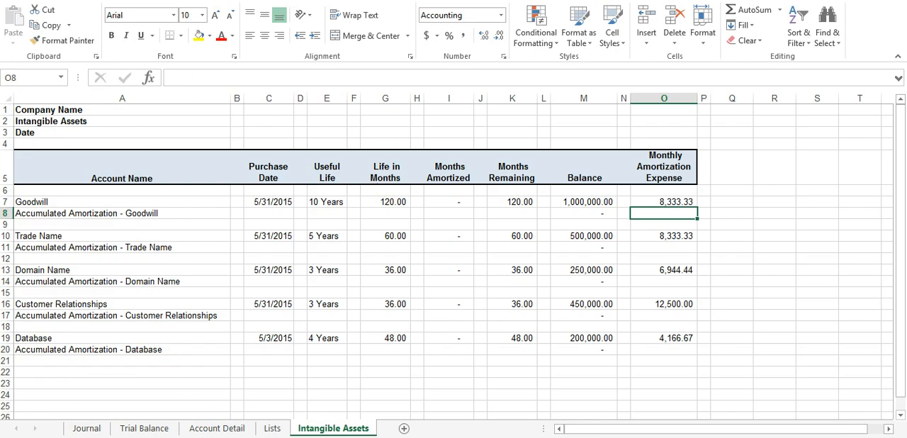
{"action": "left_click", "coordinate": [87, 428]}
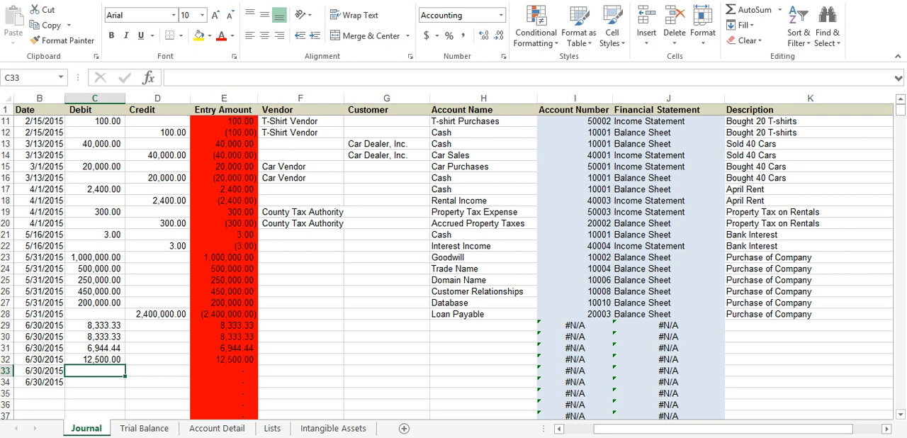
{"action": "type", "text": "4,166."}
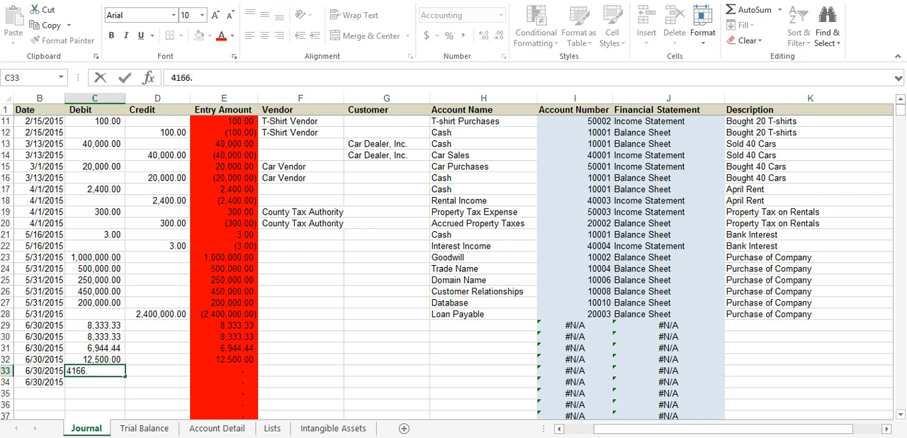
{"action": "type", "text": "67"}
{"action": "key", "text": "Return"}
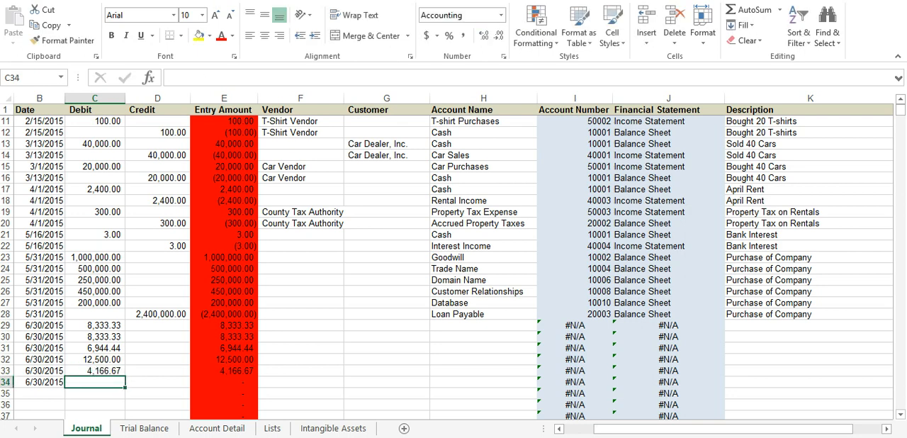
Step: Enter a SUM formula over the debits in rows 29 to 33 as a single credit in Journal row 34
{"action": "key", "text": "Right"}
{"action": "left_click_drag", "start_coordinate": [95, 326], "coordinate": [95, 372]}
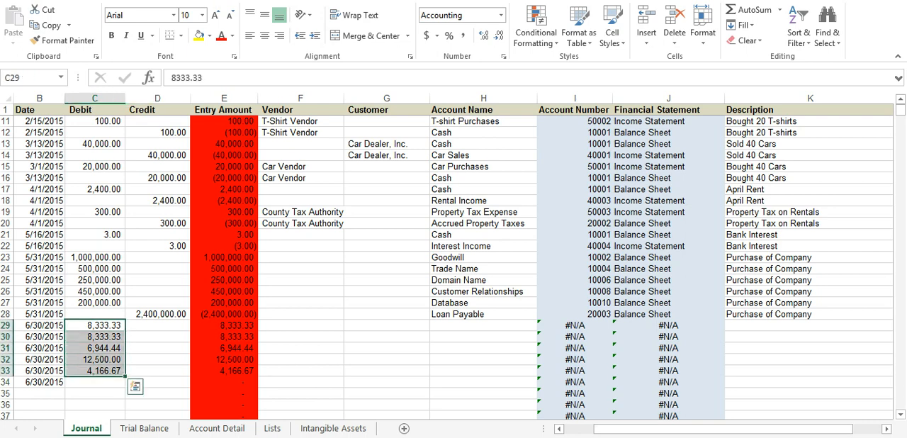
{"action": "left_click", "coordinate": [157, 382]}
{"action": "type", "text": "=sum("}
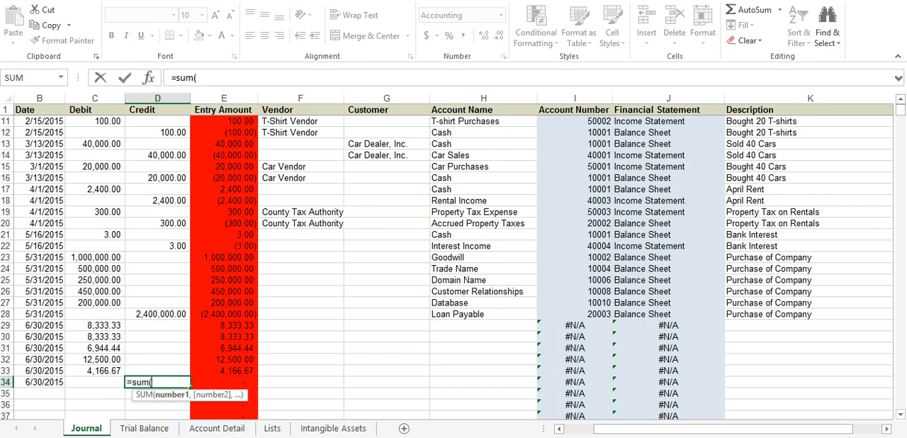
{"action": "left_click_drag", "start_coordinate": [95, 325], "coordinate": [95, 371]}
{"action": "key", "text": "Return"}
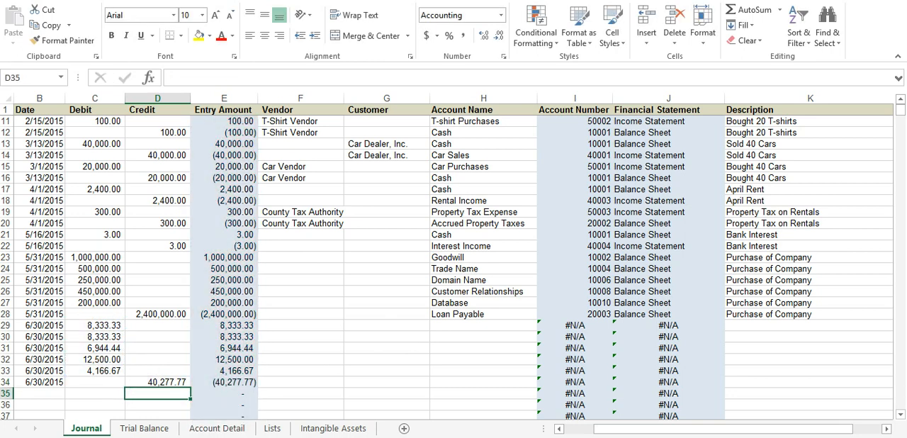
{"action": "key", "text": "Up"}
{"action": "key", "text": "Up"}
{"action": "key", "text": "Right"}
{"action": "key", "text": "Right"}
{"action": "key", "text": "Right"}
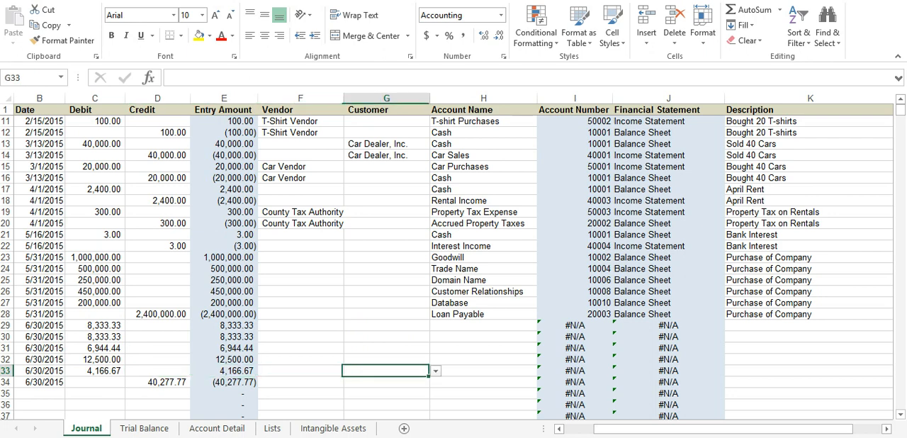
{"action": "key", "text": "Right"}
{"action": "key", "text": "Down"}
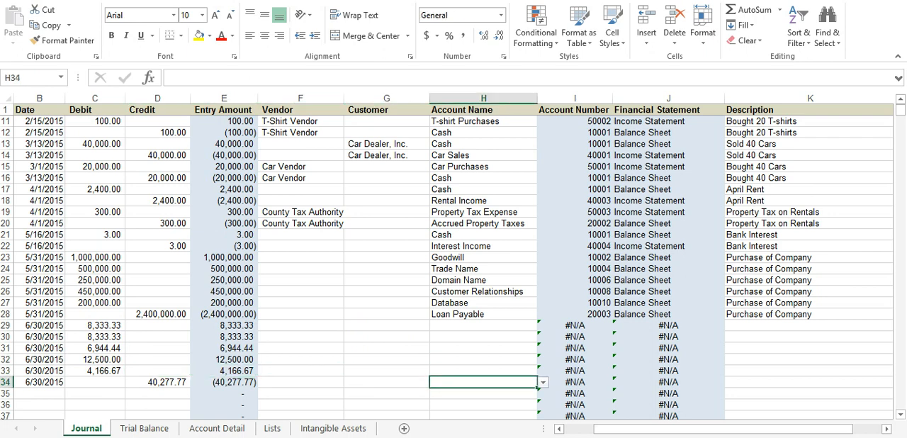
Step: Extend the date 6/30/2015 down the Date column through row 38
{"action": "left_click_drag", "start_coordinate": [40, 370], "coordinate": [40, 382]}
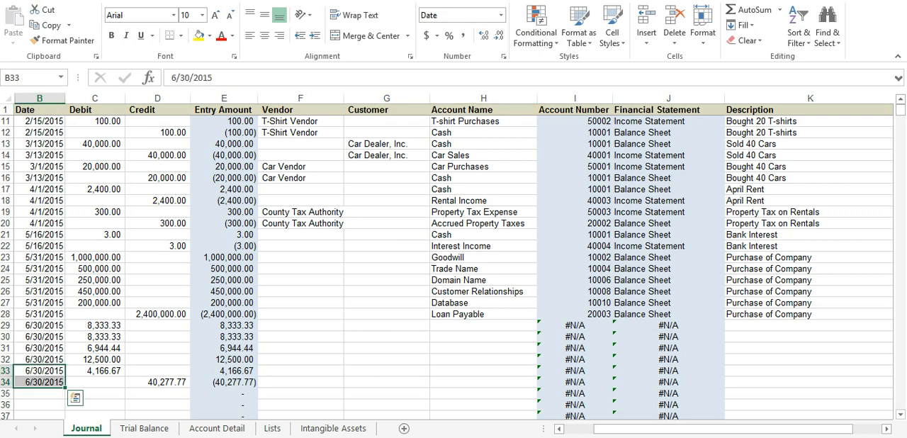
{"action": "scroll", "coordinate": [454, 262], "scroll_direction": "down", "scroll_amount": 2}
{"action": "left_click_drag", "start_coordinate": [65, 319], "coordinate": [66, 364]}
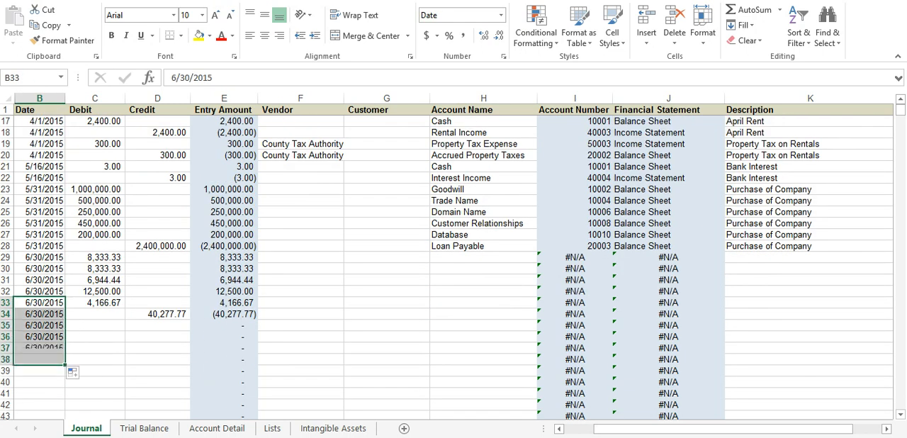
{"action": "left_click", "coordinate": [40, 325]}
{"action": "left_click", "coordinate": [40, 314]}
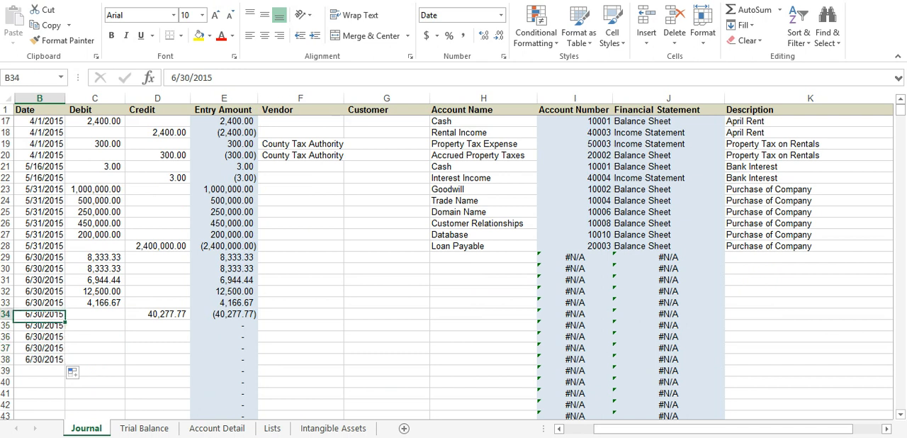
Step: Copy the five amortization debits from rows 29 to 33 into the Credit column at rows 34 to 38
{"action": "left_click_drag", "start_coordinate": [95, 257], "coordinate": [95, 302]}
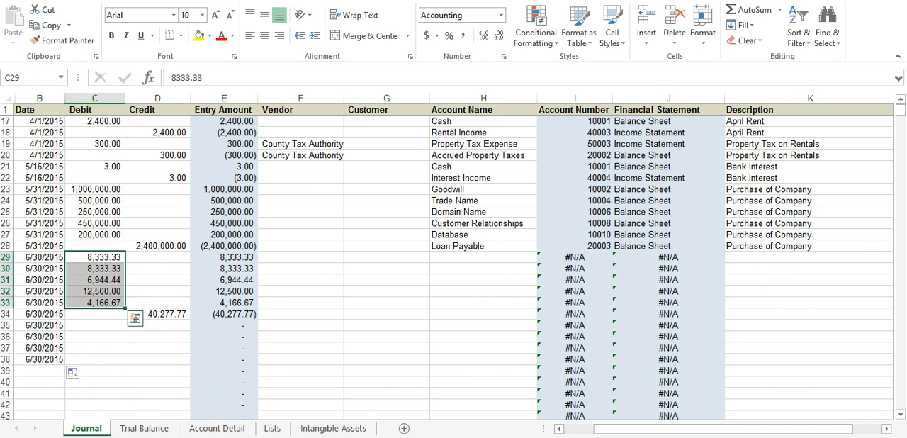
{"action": "key", "text": "ctrl+c"}
{"action": "left_click", "coordinate": [158, 314]}
{"action": "key", "text": "ctrl+v"}
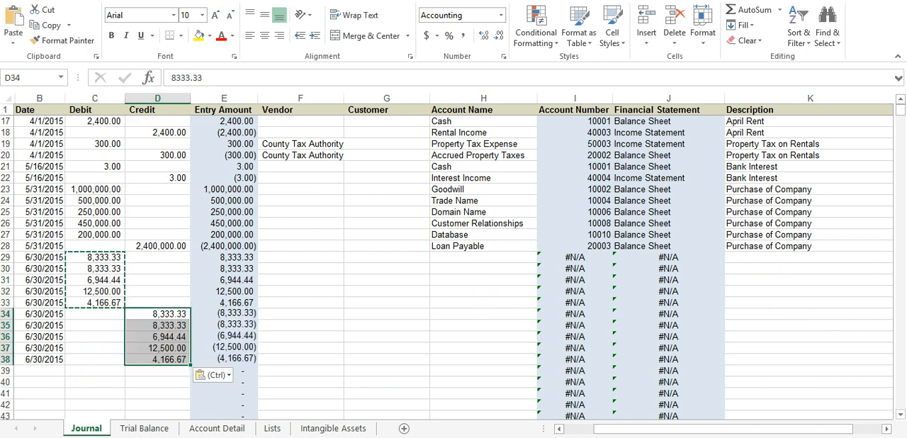
{"action": "left_click", "coordinate": [158, 336]}
{"action": "left_click", "coordinate": [95, 291]}
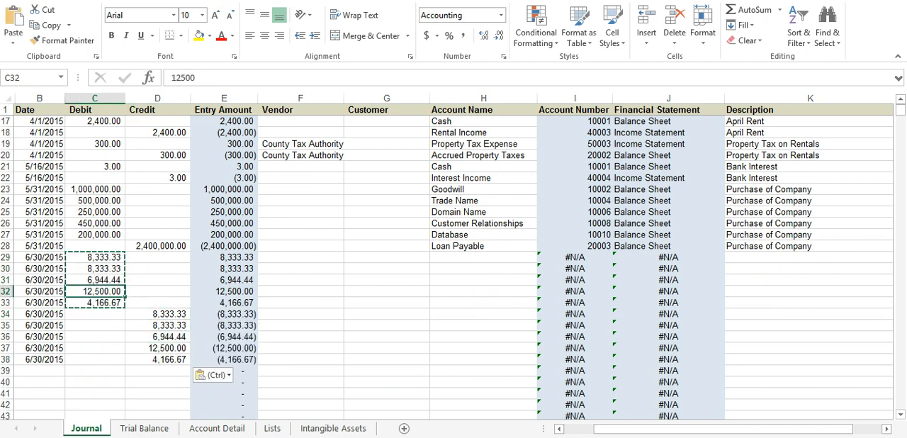
{"action": "left_click", "coordinate": [158, 337]}
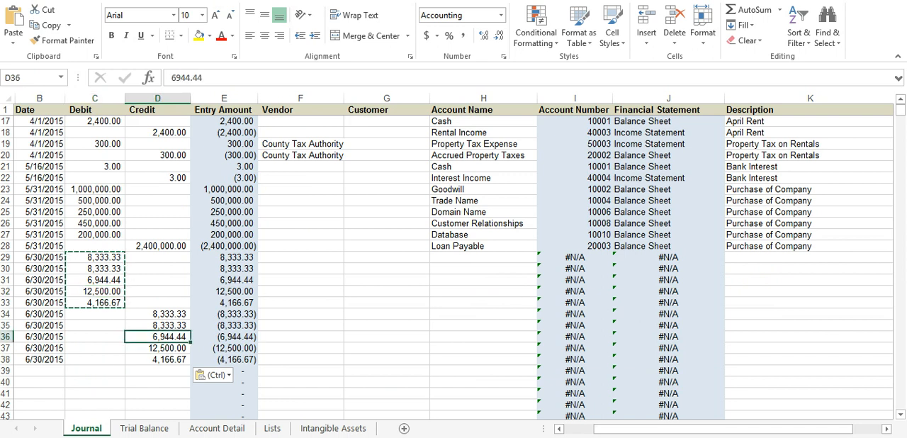
{"action": "left_click", "coordinate": [157, 314]}
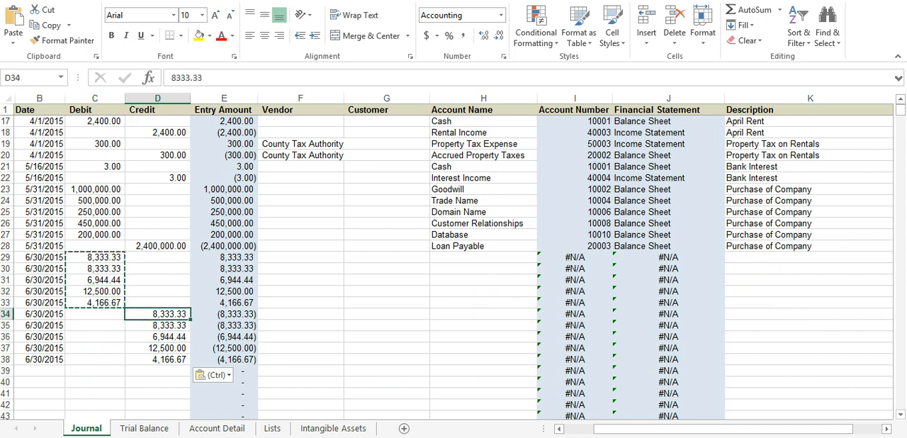
Step: Set the account name of the credit in row 34 to Accumulated Amortization - Goodwill
{"action": "left_click", "coordinate": [484, 314]}
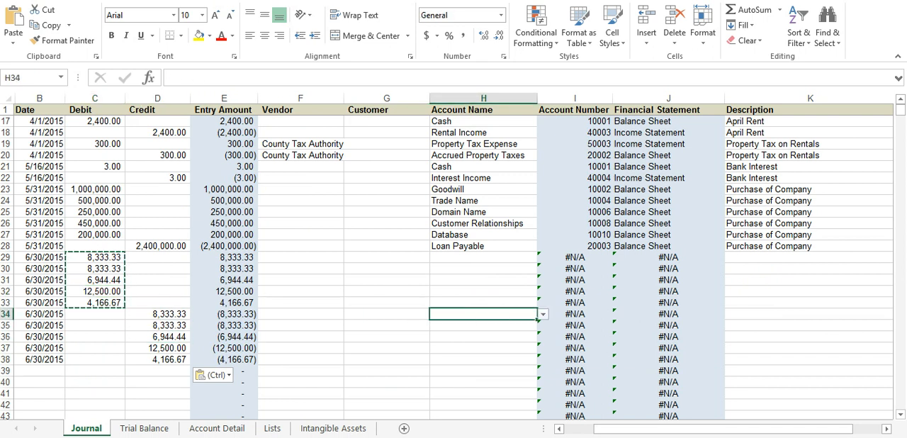
{"action": "left_click", "coordinate": [544, 314]}
{"action": "scroll", "coordinate": [496, 351], "scroll_direction": "up", "scroll_amount": 1}
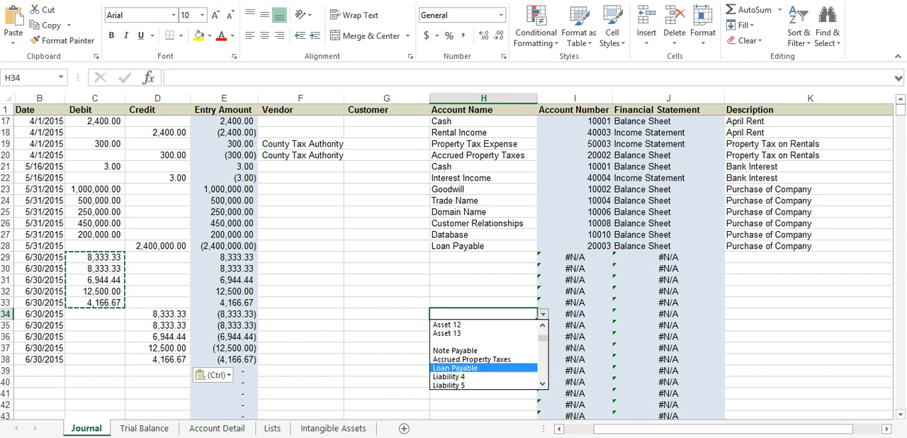
{"action": "scroll", "coordinate": [489, 341], "scroll_direction": "up", "scroll_amount": 4}
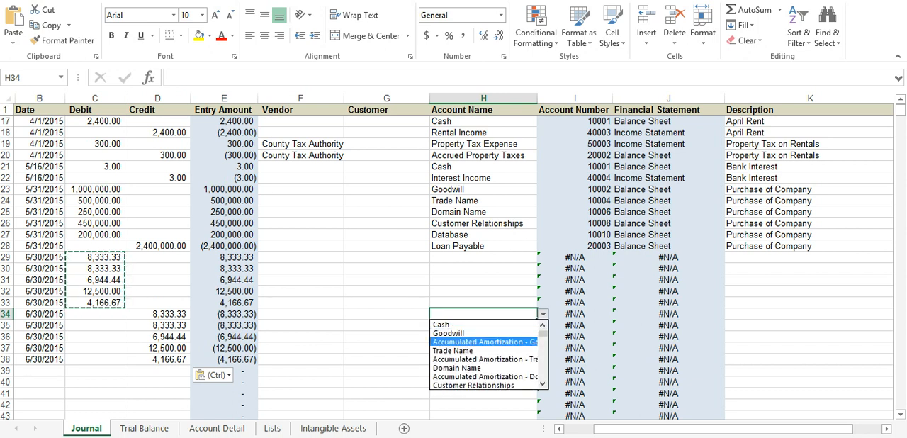
{"action": "left_click", "coordinate": [485, 342]}
Step: Set the account name of the credit in row 35 to Accumulated Amortization - Trade Name
{"action": "left_click", "coordinate": [484, 325]}
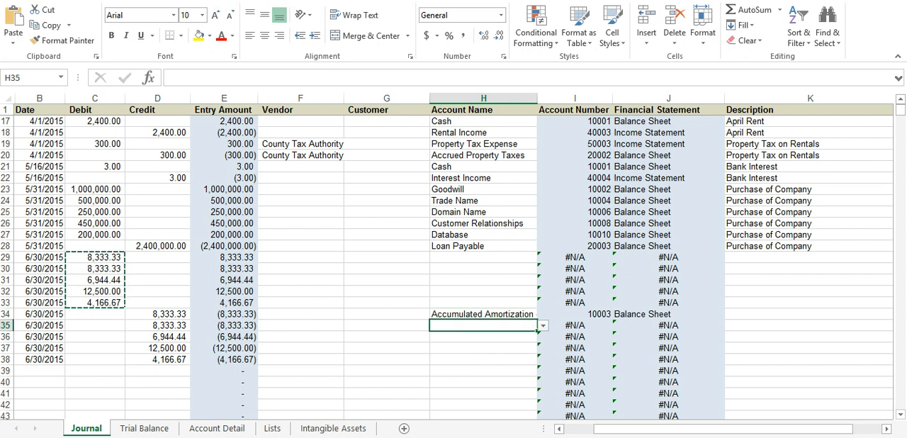
{"action": "left_click", "coordinate": [544, 325]}
{"action": "scroll", "coordinate": [486, 365], "scroll_direction": "up", "scroll_amount": 5}
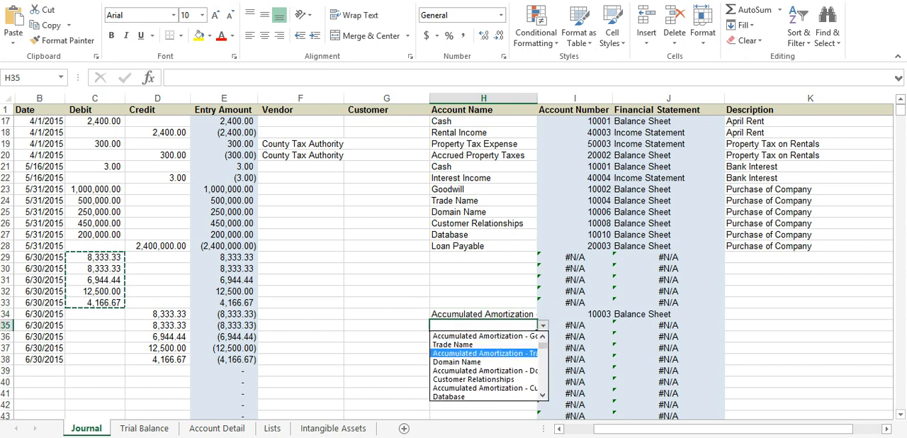
{"action": "left_click", "coordinate": [485, 353]}
Step: Fit the Account Name column to its contents and set row 36's account name to Accumulated Amortization - Domain Name
{"action": "left_click", "coordinate": [484, 337]}
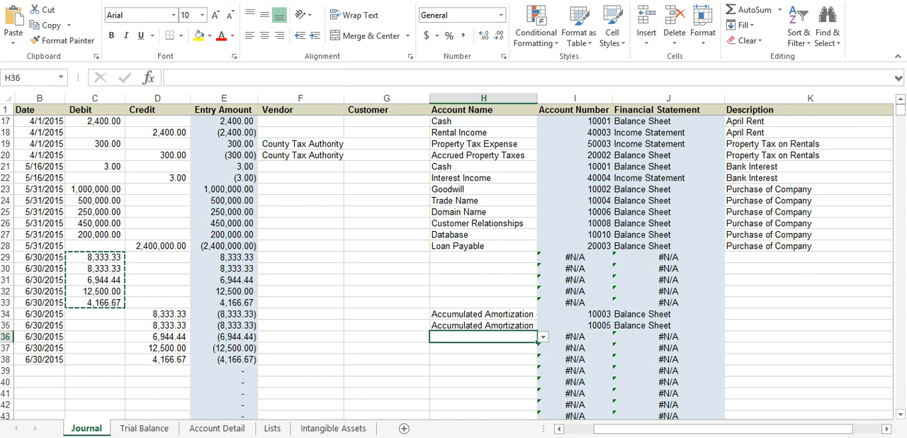
{"action": "double_click", "coordinate": [537, 98]}
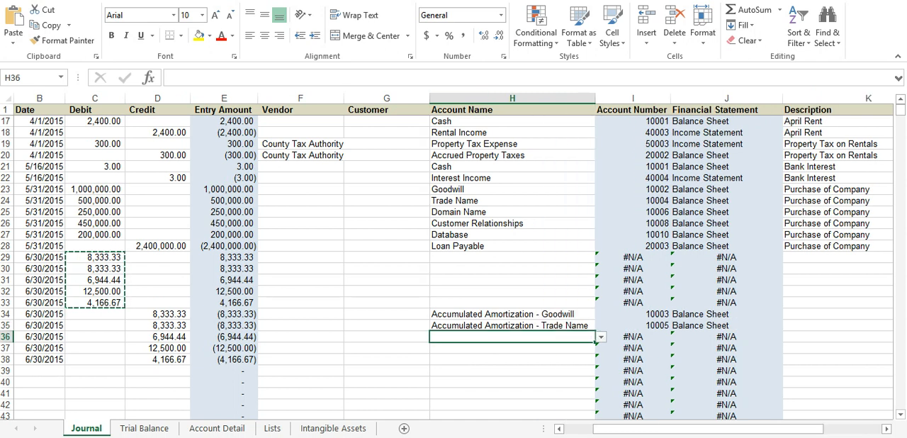
{"action": "left_click", "coordinate": [601, 336]}
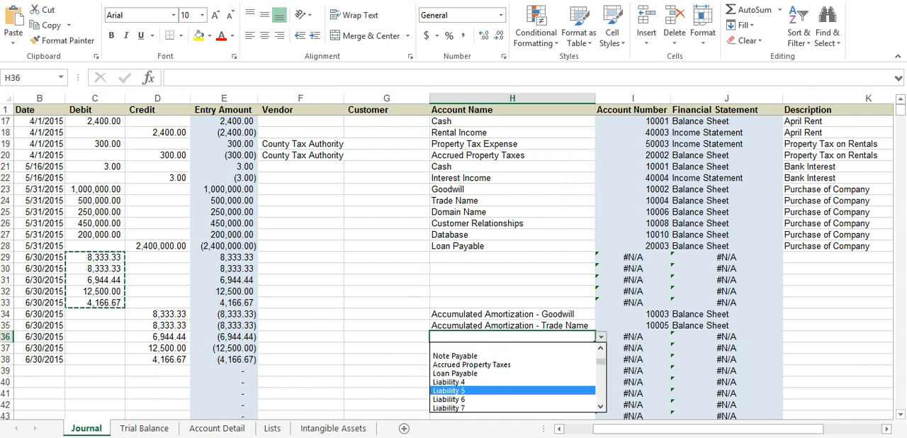
{"action": "left_click", "coordinate": [601, 348]}
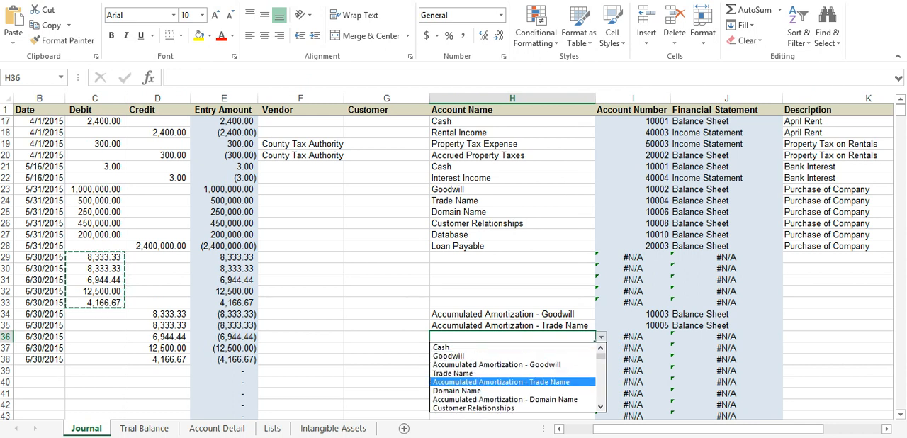
{"action": "left_click", "coordinate": [496, 400]}
{"action": "key", "text": "Return"}
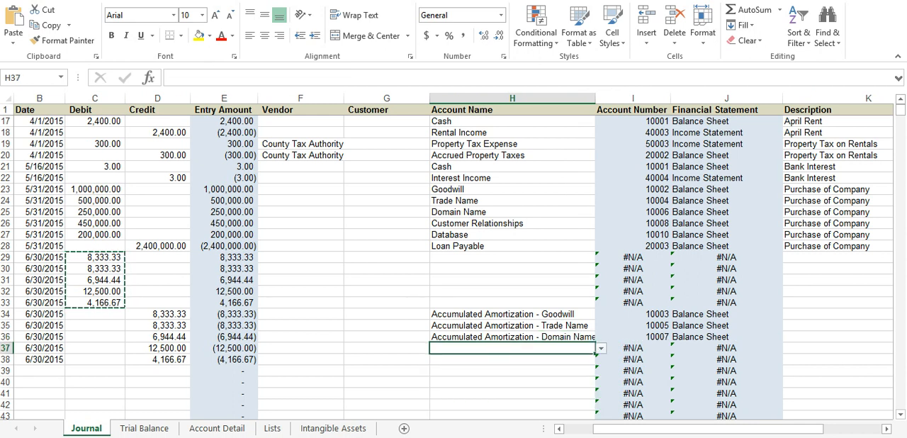
Step: Set the account name of the credit in row 37 to Accumulated Amortization - Customer Relationships
{"action": "left_click", "coordinate": [601, 348]}
{"action": "scroll", "coordinate": [514, 389], "scroll_direction": "up", "scroll_amount": 4}
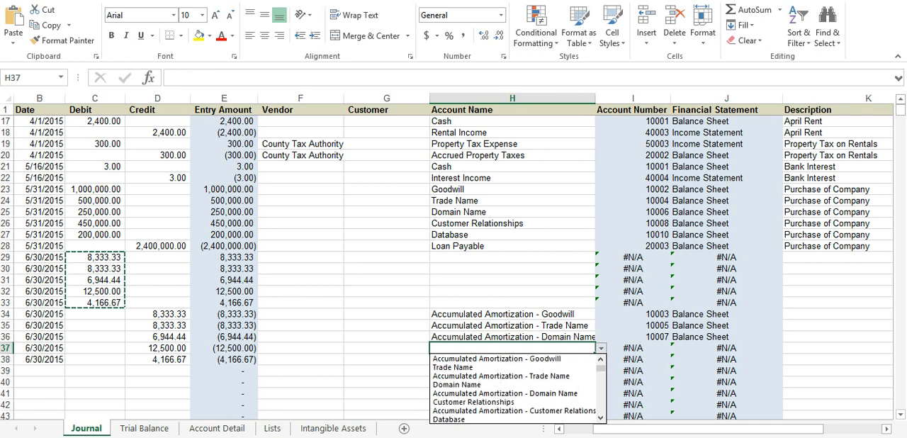
{"action": "key", "text": "Return"}
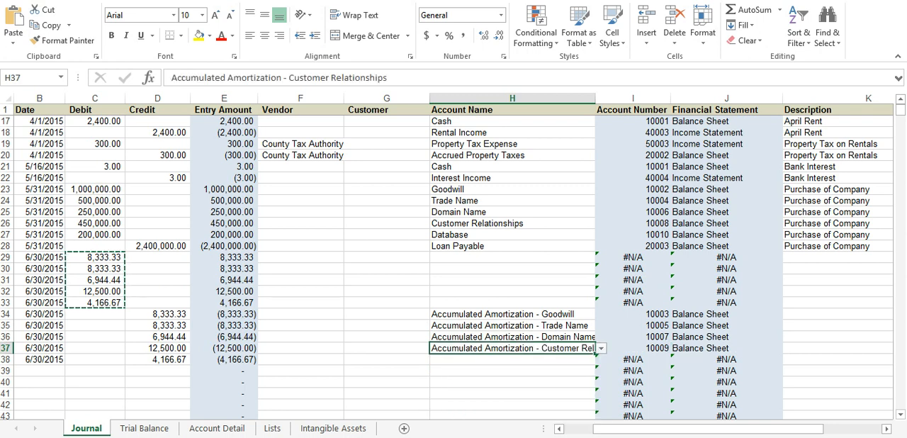
{"action": "key", "text": "Return"}
Step: Set the account name of the credit in row 38 to Accumulated Amortization - Database
{"action": "left_click", "coordinate": [601, 360]}
{"action": "scroll", "coordinate": [516, 399], "scroll_direction": "up", "scroll_amount": 4}
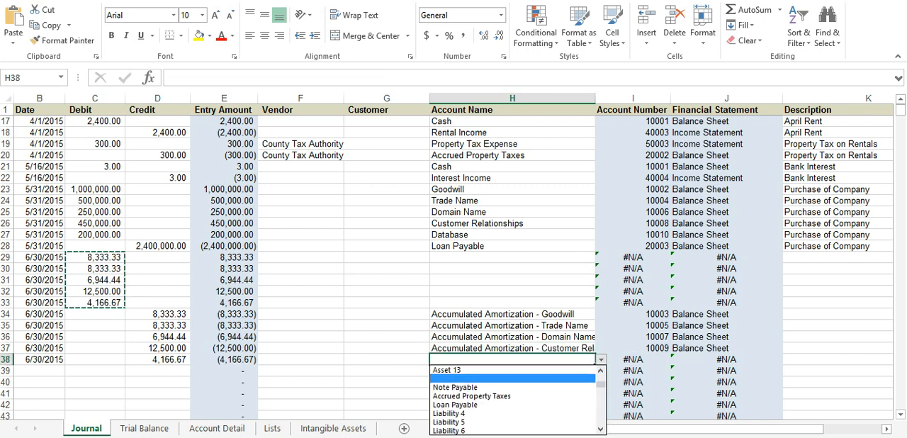
{"action": "left_click_drag", "start_coordinate": [601, 381], "coordinate": [601, 379]}
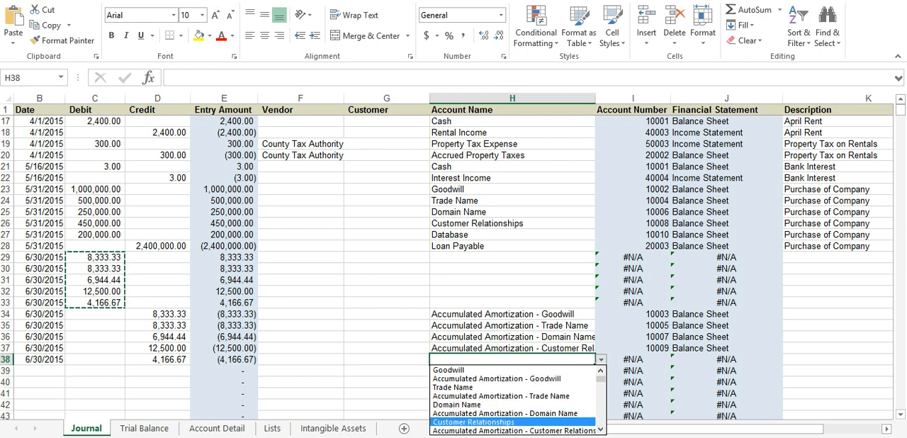
{"action": "left_click", "coordinate": [601, 429]}
{"action": "left_click", "coordinate": [601, 429]}
{"action": "left_click", "coordinate": [512, 432]}
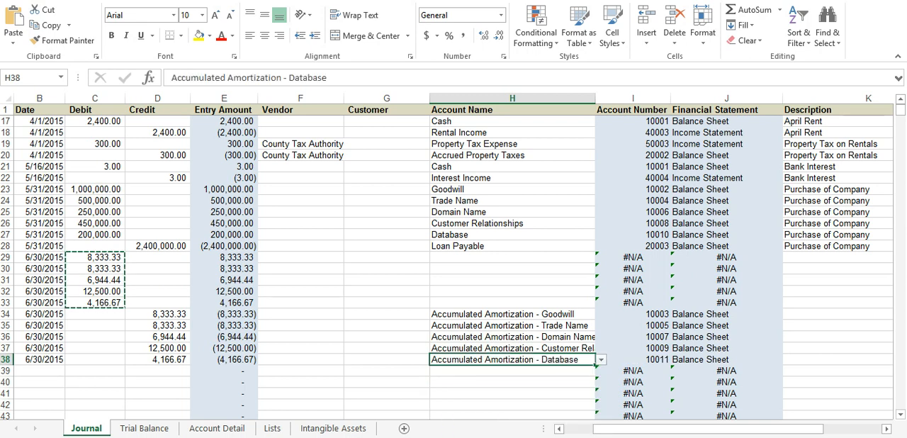
Step: Set the account name of the 6/30/2015 debit in row 29 to Amortization Expense
{"action": "left_click", "coordinate": [512, 257]}
{"action": "left_click", "coordinate": [602, 258]}
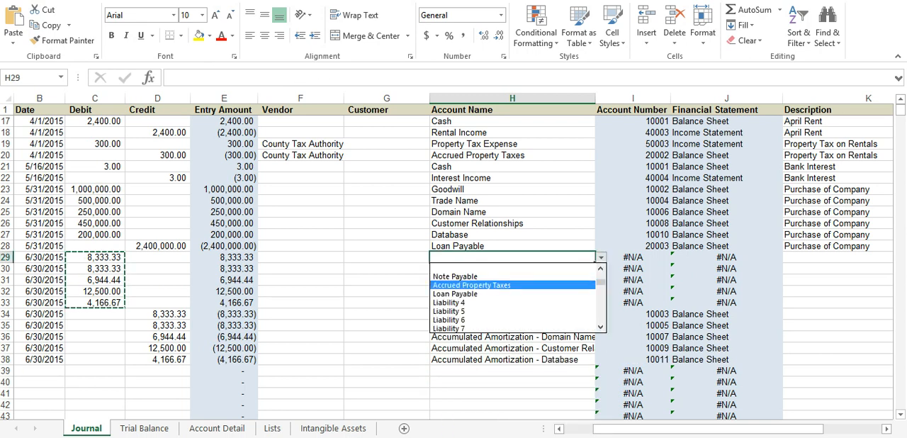
{"action": "left_click_drag", "start_coordinate": [601, 282], "coordinate": [602, 296]}
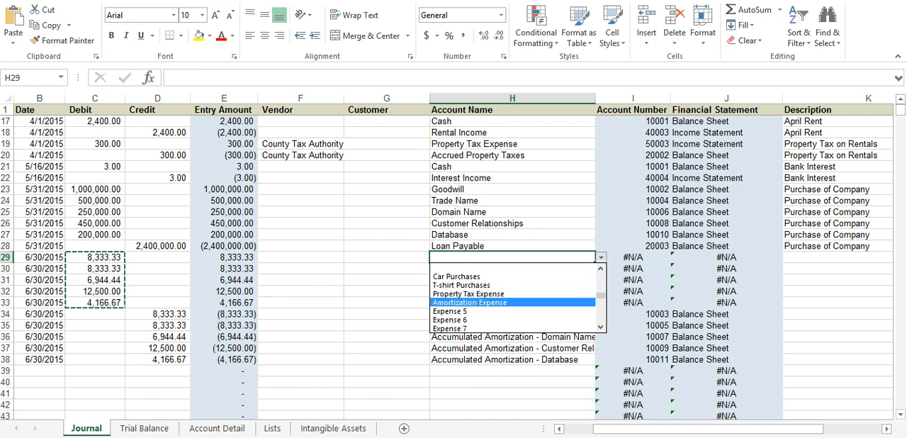
{"action": "left_click", "coordinate": [469, 302]}
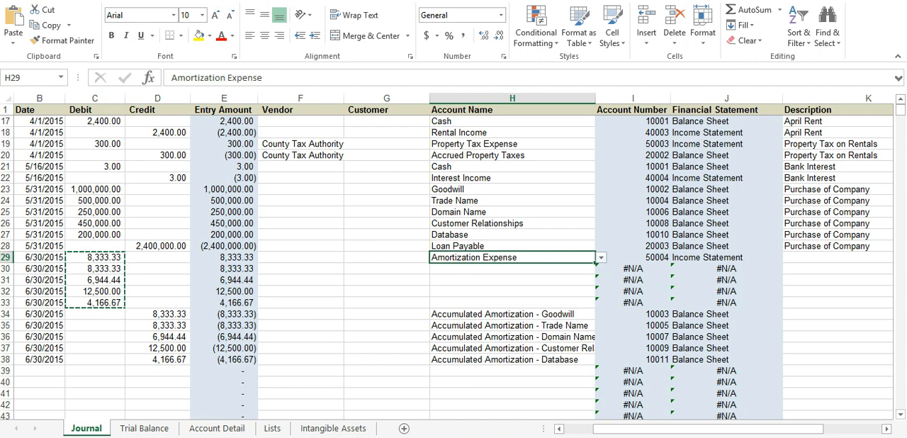
Step: Copy the Amortization Expense account name from row 29 to the remaining debits in rows 30 to 33
{"action": "key", "text": "ctrl+c"}
{"action": "key", "text": "Down"}
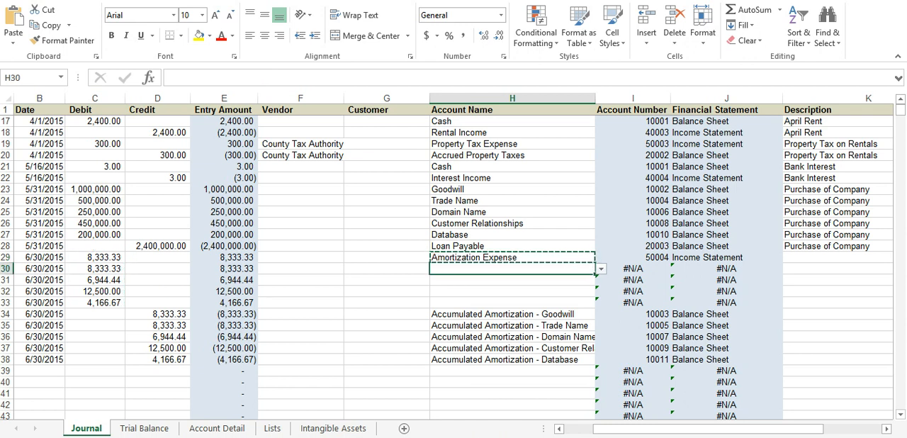
{"action": "key", "text": "ctrl+v"}
{"action": "key", "text": "Down"}
{"action": "key", "text": "ctrl+v"}
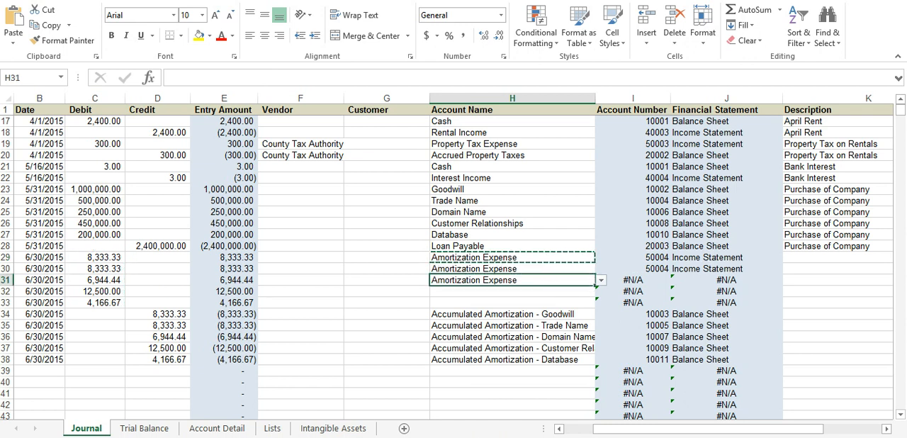
{"action": "key", "text": "Down"}
{"action": "key", "text": "ctrl+v"}
{"action": "key", "text": "Down"}
{"action": "key", "text": "ctrl+v"}
{"action": "key", "text": "Down"}
{"action": "key", "text": "Right"}
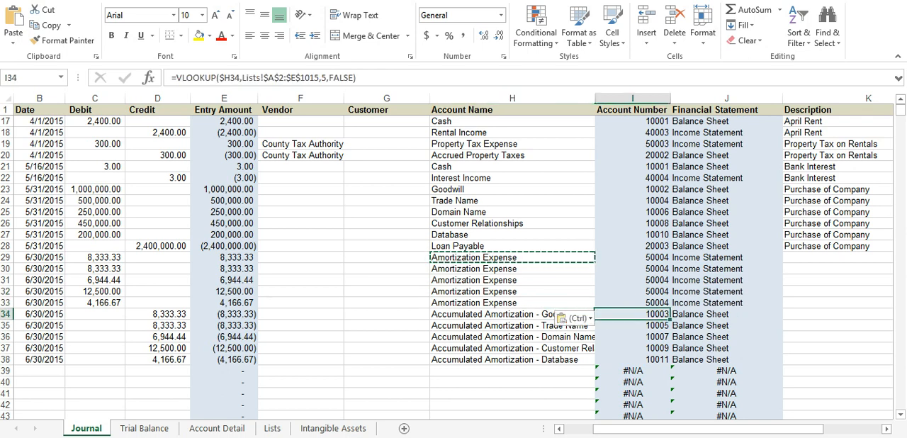
{"action": "key", "text": "Right"}
{"action": "key", "text": "Right"}
{"action": "key", "text": "Right"}
{"action": "key", "text": "Left"}
{"action": "key", "text": "Left"}
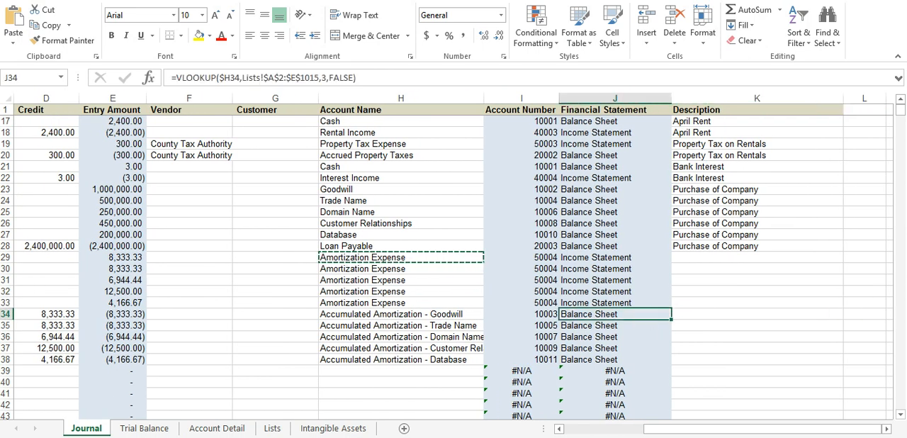
Step: Refresh the pivot table on the Trial Balance sheet to bring in the new amortization entries
{"action": "left_click", "coordinate": [144, 429]}
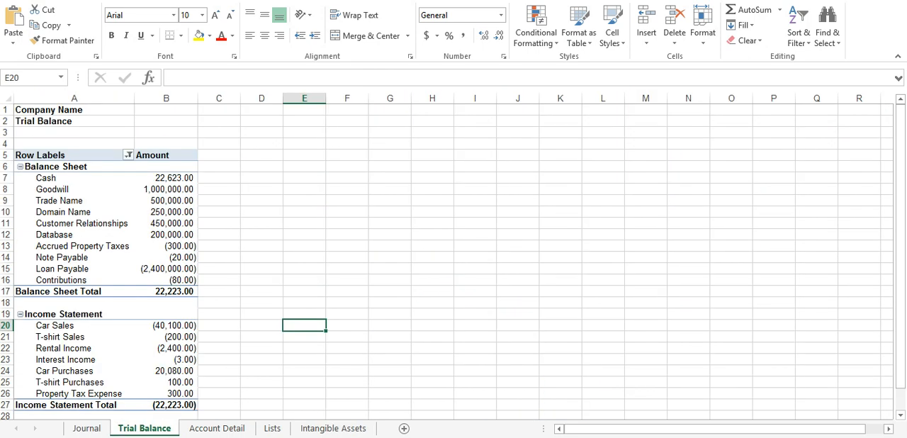
{"action": "right_click", "coordinate": [110, 247]}
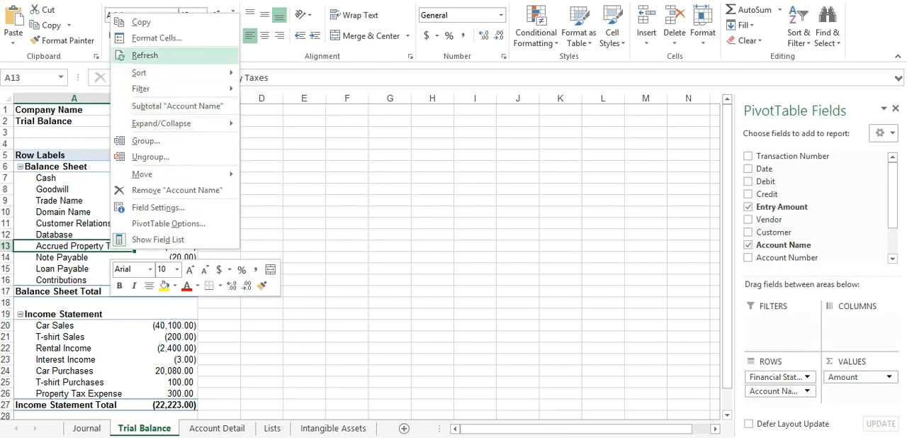
{"action": "left_click", "coordinate": [144, 56]}
{"action": "left_click", "coordinate": [460, 280]}
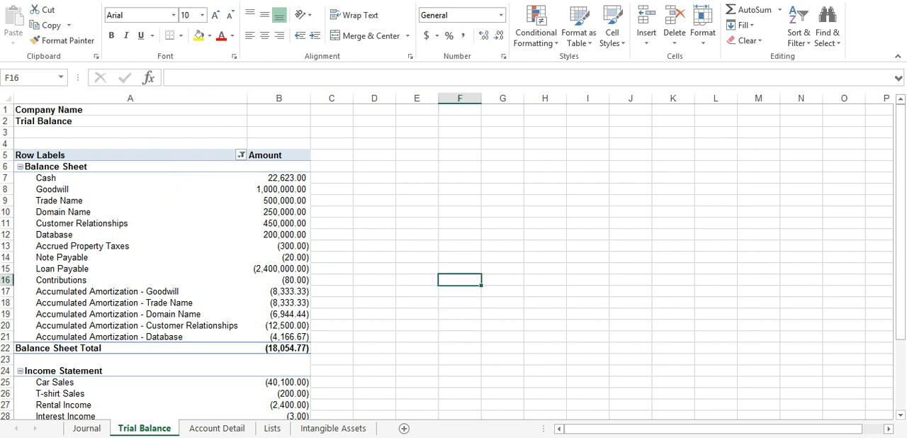
Step: Move the Goodwill and Trade Name accumulated amortization rows directly below their respective assets in the trial balance
{"action": "left_click", "coordinate": [130, 235]}
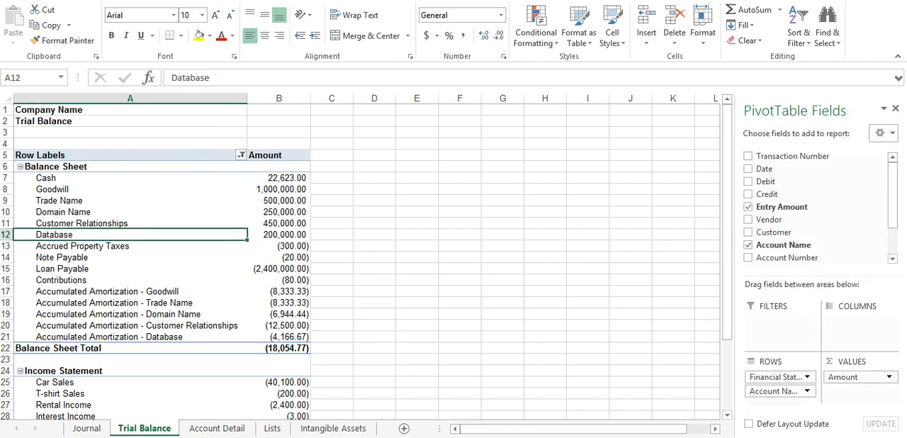
{"action": "left_click", "coordinate": [130, 291]}
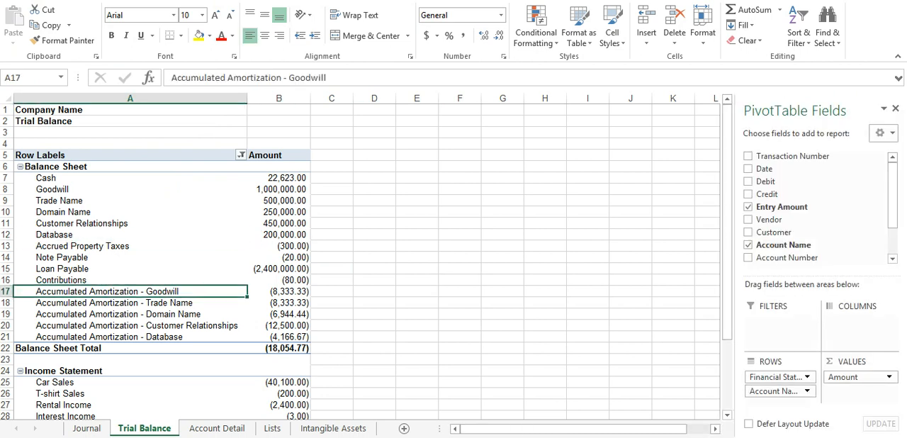
{"action": "left_click_drag", "start_coordinate": [145, 291], "coordinate": [156, 196]}
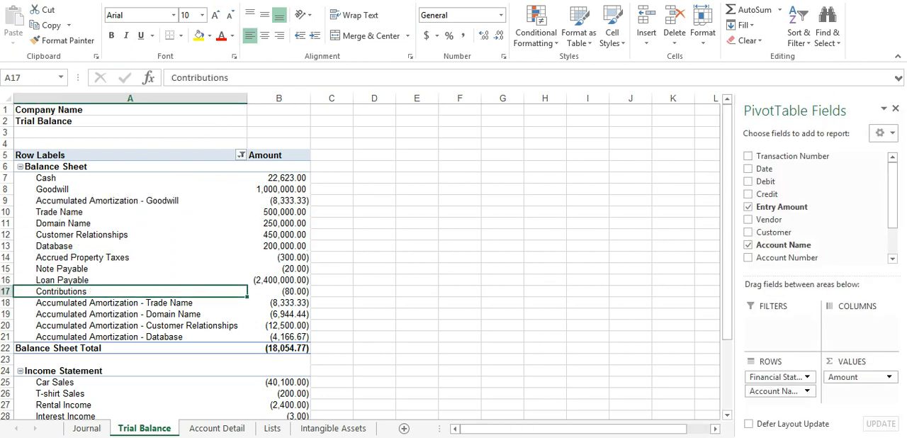
{"action": "left_click", "coordinate": [130, 302]}
{"action": "left_click_drag", "start_coordinate": [145, 303], "coordinate": [154, 220]}
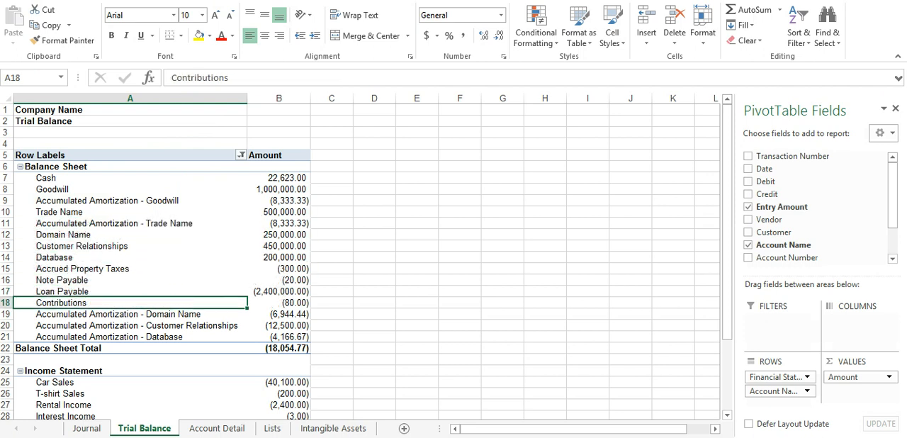
Step: Move the Domain Name, Customer Relationships and Database accumulated amortization rows directly below their respective assets in the trial balance
{"action": "left_click", "coordinate": [130, 314]}
{"action": "left_click_drag", "start_coordinate": [130, 319], "coordinate": [142, 250]}
{"action": "left_click", "coordinate": [134, 326]}
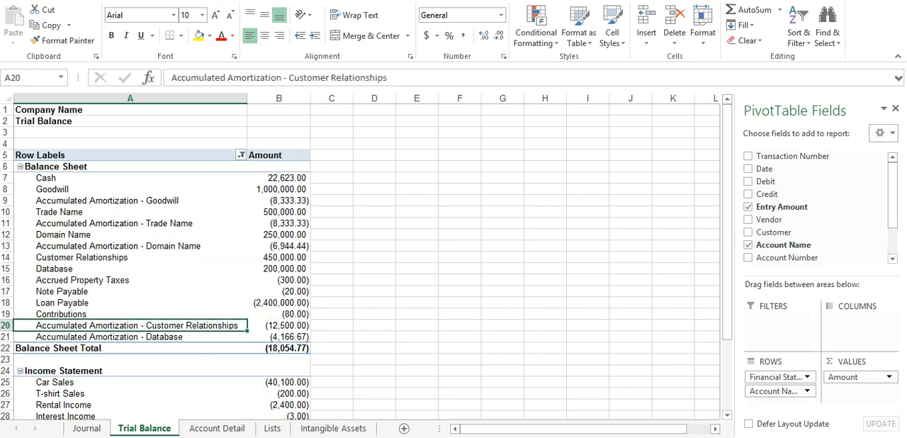
{"action": "left_click_drag", "start_coordinate": [134, 326], "coordinate": [142, 280]}
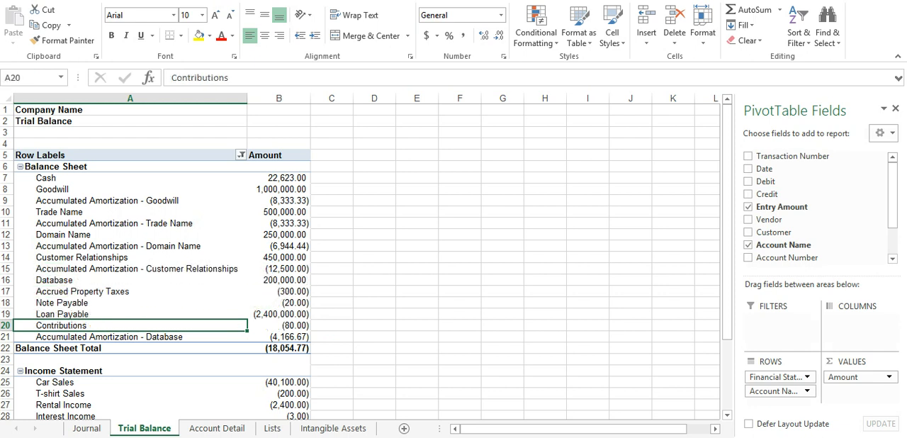
{"action": "left_click", "coordinate": [142, 336]}
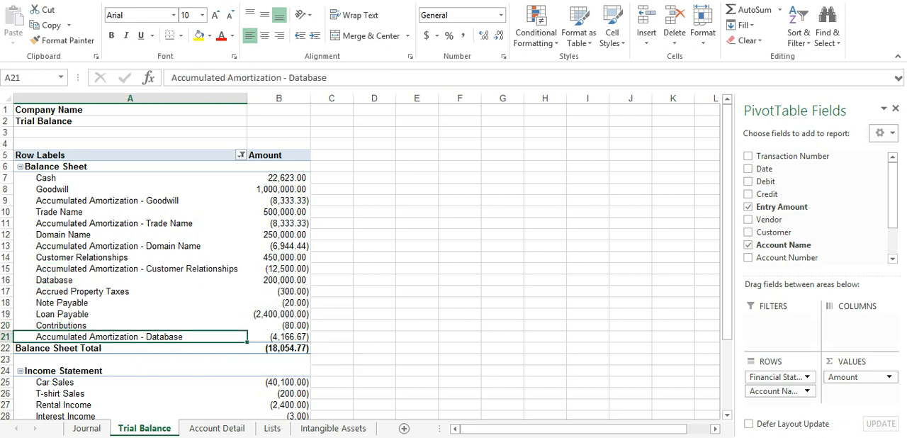
{"action": "left_click_drag", "start_coordinate": [163, 336], "coordinate": [163, 285]}
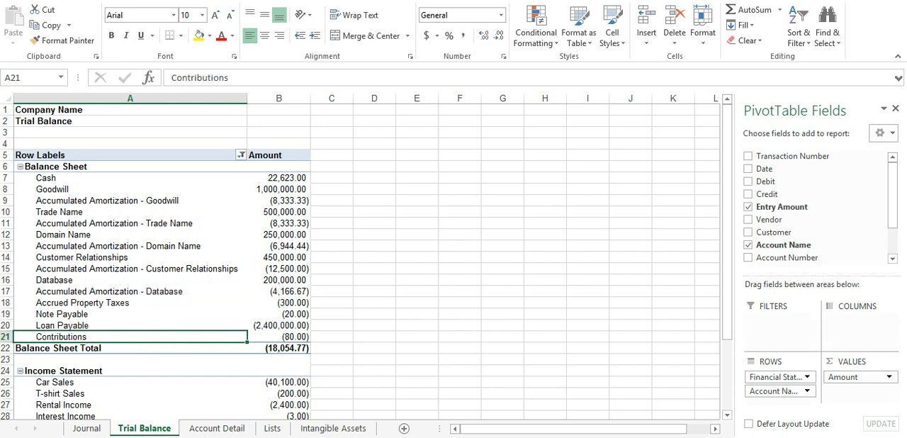
Step: Review the trial balance down through the income statement accounts and the grand total
{"action": "left_click", "coordinate": [459, 302]}
{"action": "scroll", "coordinate": [460, 284], "scroll_direction": "down", "scroll_amount": 4}
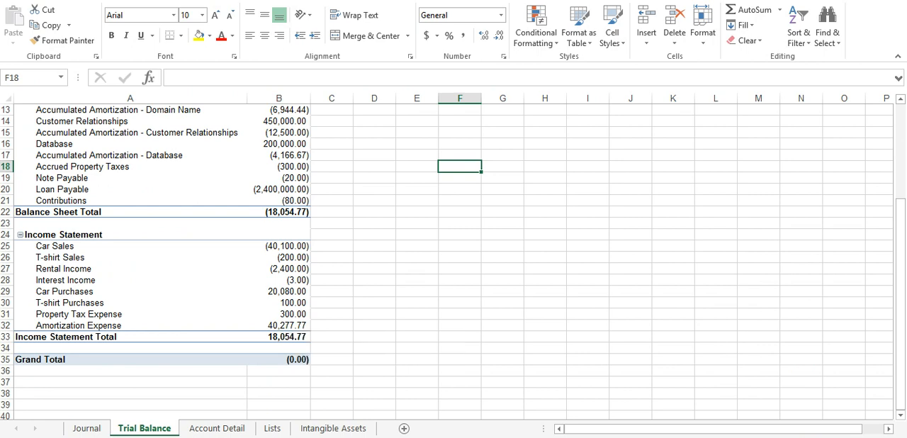
{"action": "left_click", "coordinate": [374, 302]}
{"action": "scroll", "coordinate": [374, 302], "scroll_direction": "up", "scroll_amount": 4}
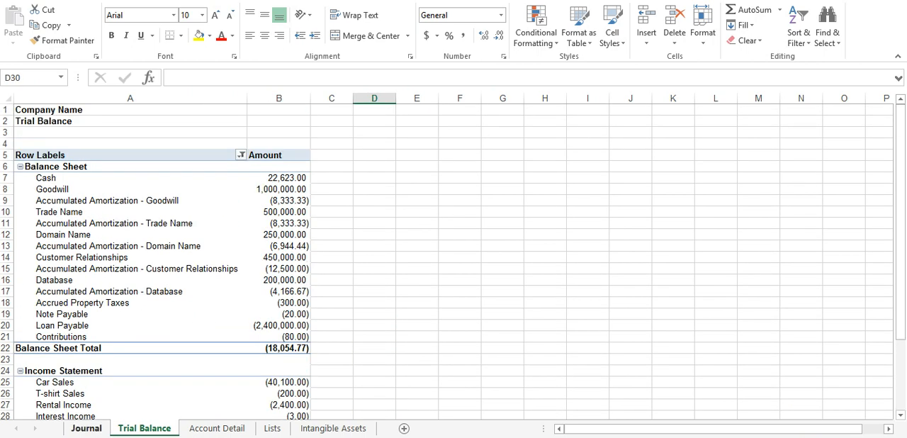
Step: Review the 6/30/2015 amortization debits and credits in rows 29 to 38 of the Journal sheet
{"action": "left_click", "coordinate": [86, 429]}
{"action": "left_click", "coordinate": [275, 348]}
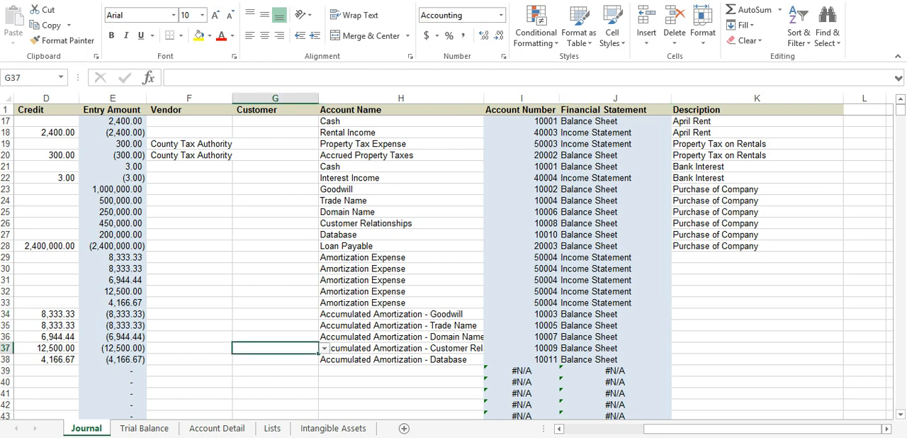
{"action": "key", "text": "Left"}
{"action": "key", "text": "Left"}
{"action": "key", "text": "Left"}
{"action": "key", "text": "Left"}
{"action": "key", "text": "Left"}
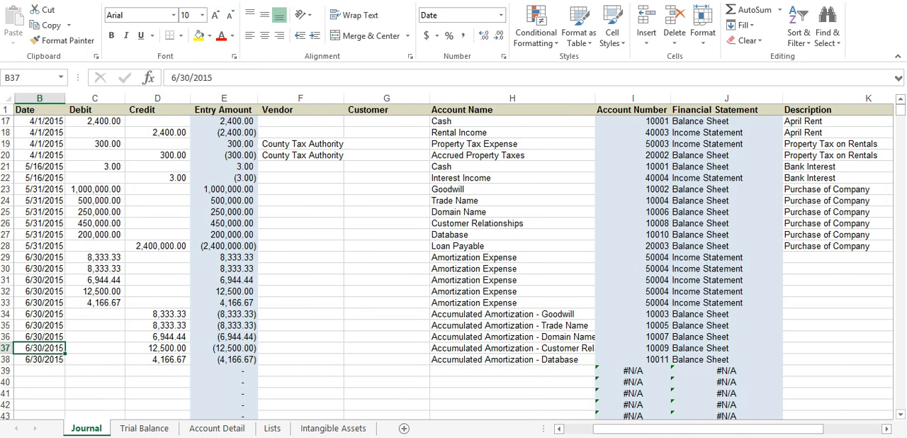
{"action": "key", "text": "Right"}
{"action": "key", "text": "Right"}
{"action": "key", "text": "Right"}
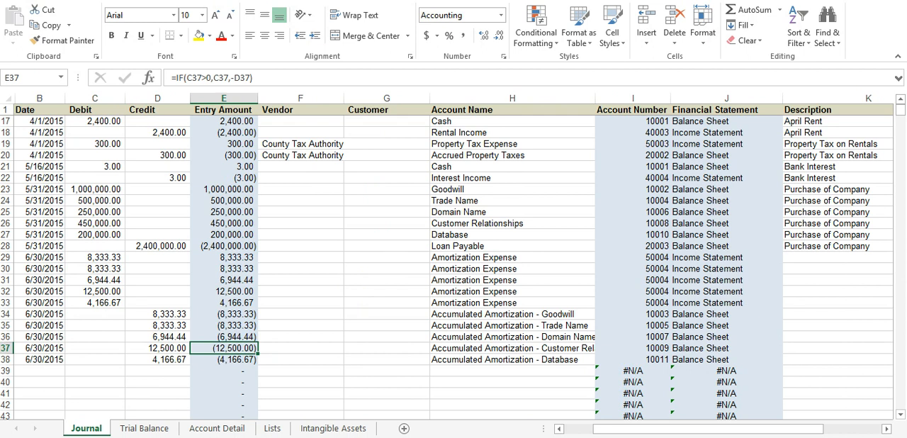
{"action": "left_click_drag", "start_coordinate": [99, 257], "coordinate": [99, 303]}
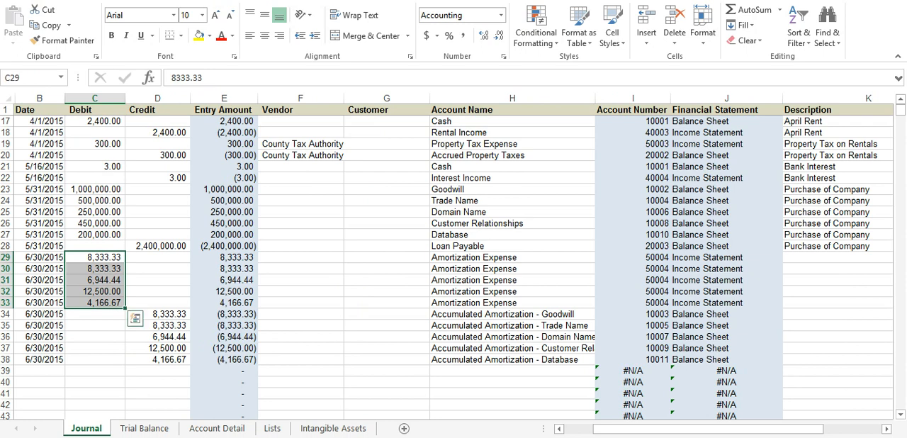
{"action": "left_click_drag", "start_coordinate": [100, 257], "coordinate": [99, 302]}
{"action": "left_click", "coordinate": [301, 314]}
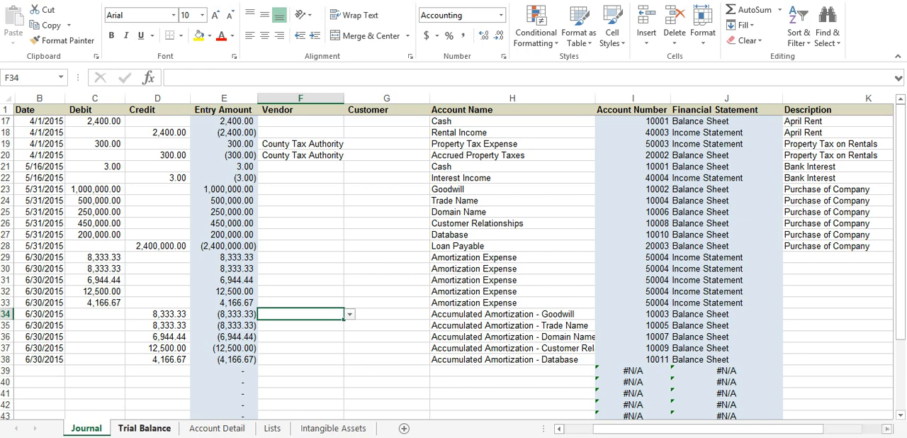
Step: Check the Accumulated Amortization - Goodwill amount on the Trial Balance sheet
{"action": "left_click", "coordinate": [144, 428]}
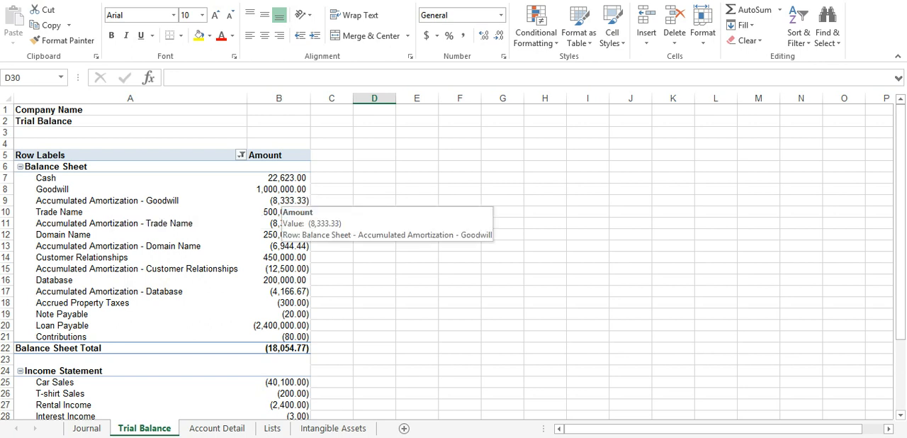
{"action": "left_click", "coordinate": [287, 201]}
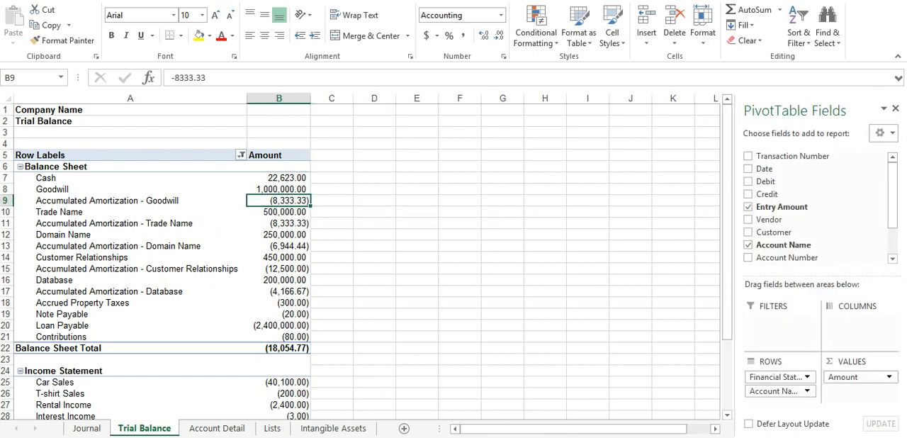
{"action": "left_click", "coordinate": [331, 269]}
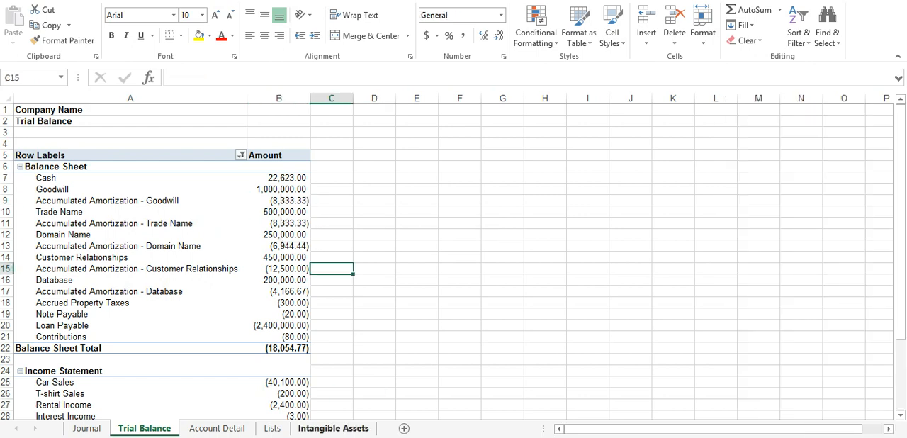
Step: On the Intangible Assets sheet, set the Months Amortized to 1 for Goodwill and Trade Name
{"action": "left_click", "coordinate": [333, 428]}
{"action": "left_click", "coordinate": [449, 350]}
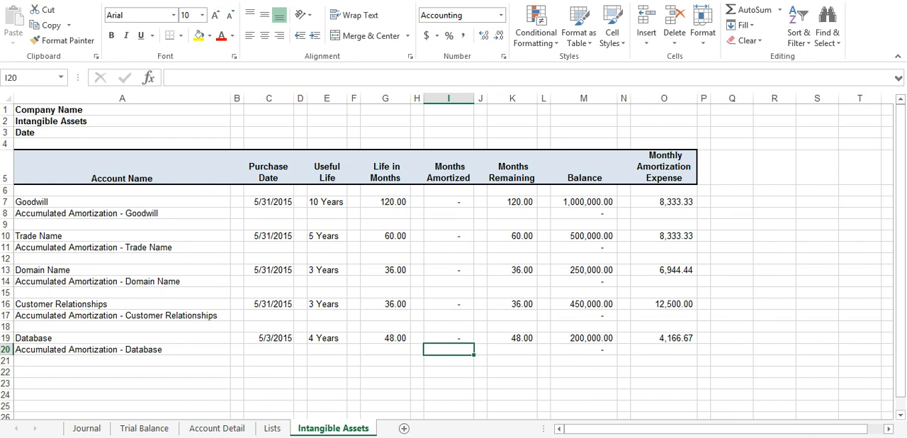
{"action": "left_click", "coordinate": [449, 202]}
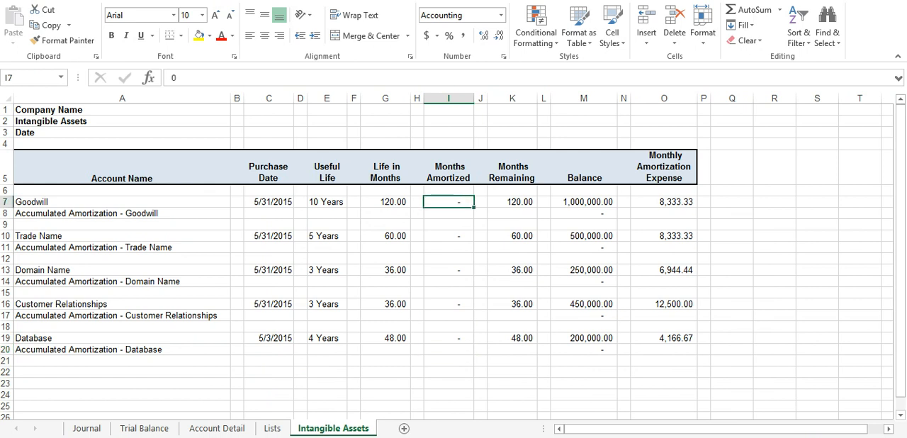
{"action": "type", "text": "1"}
{"action": "key", "text": "Return"}
{"action": "key", "text": "Return"}
{"action": "key", "text": "Return"}
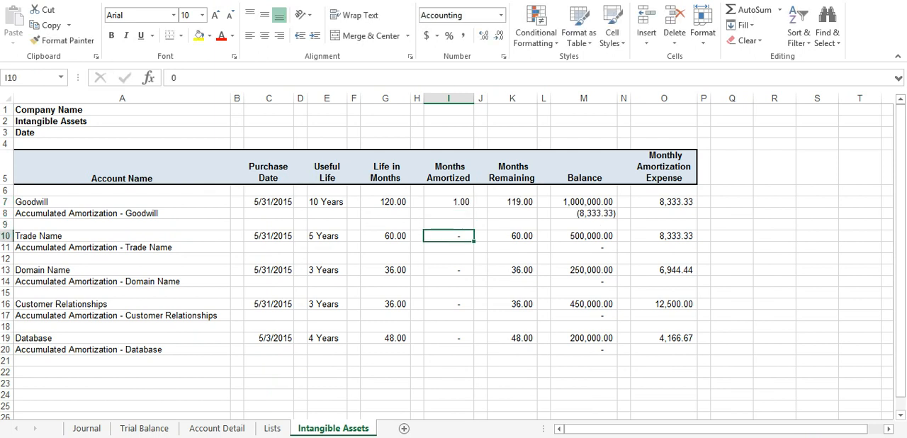
{"action": "type", "text": "1"}
{"action": "key", "text": "Return"}
{"action": "key", "text": "Return"}
{"action": "key", "text": "Return"}
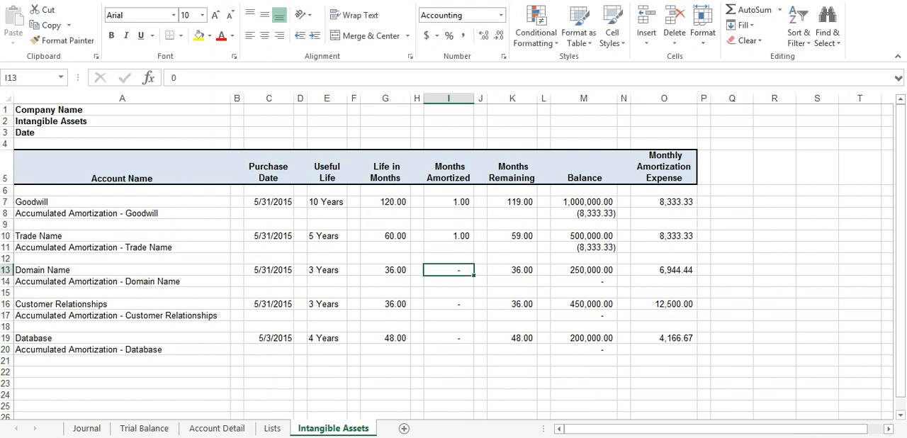
Step: Set the Months Amortized to 1 for Domain Name, Customer Relationships and Database
{"action": "type", "text": "1"}
{"action": "key", "text": "Return"}
{"action": "key", "text": "Return"}
{"action": "key", "text": "Return"}
{"action": "type", "text": "1"}
{"action": "key", "text": "Return"}
{"action": "key", "text": "Return"}
{"action": "key", "text": "Return"}
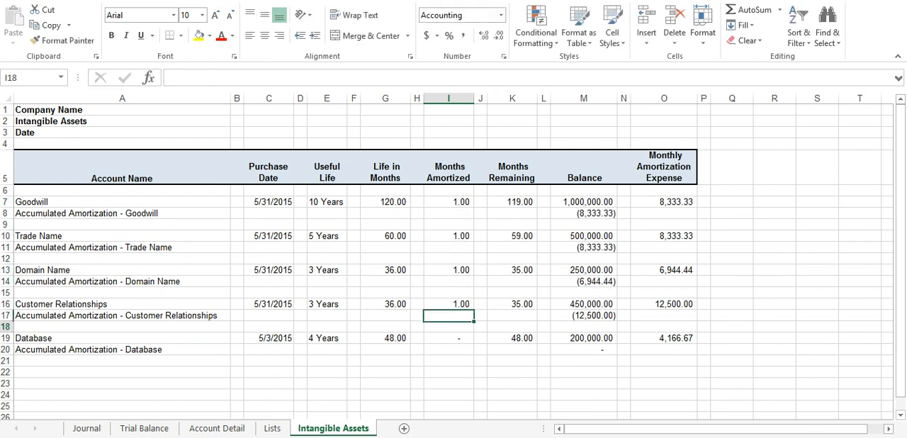
{"action": "type", "text": "1"}
{"action": "key", "text": "Return"}
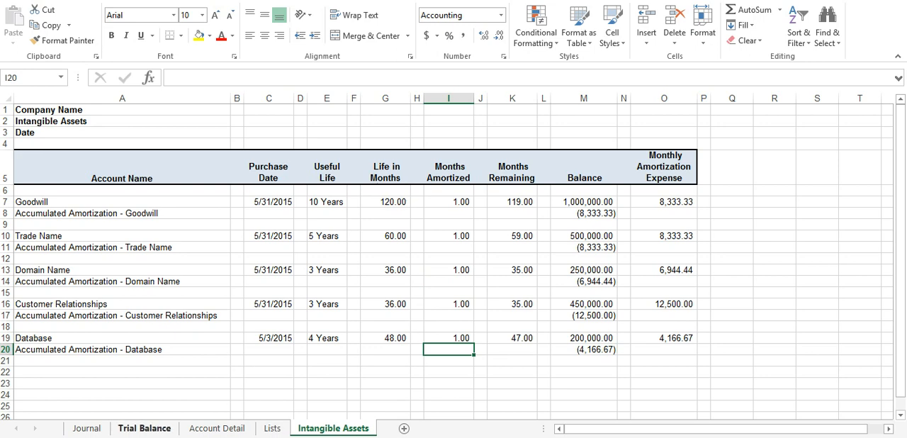
Step: Check the accumulated amortization on the Trial Balance and the 6/30/2015 entries in the Journal, and return to the Intangible Assets sheet
{"action": "left_click", "coordinate": [144, 429]}
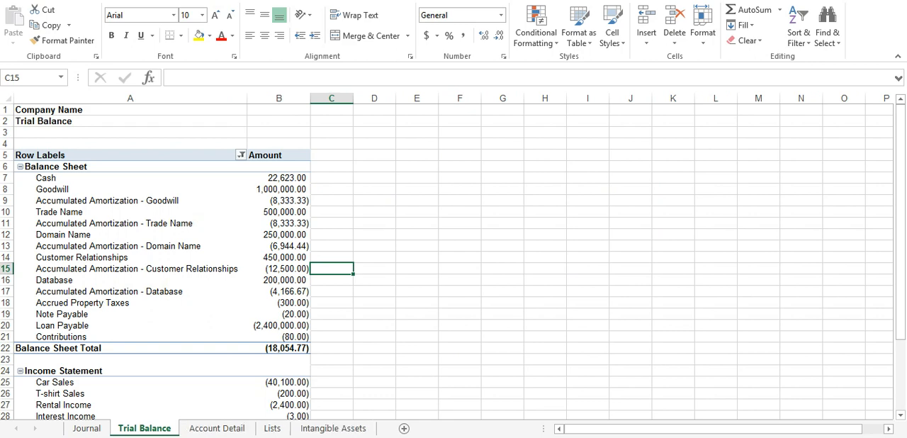
{"action": "left_click", "coordinate": [86, 429]}
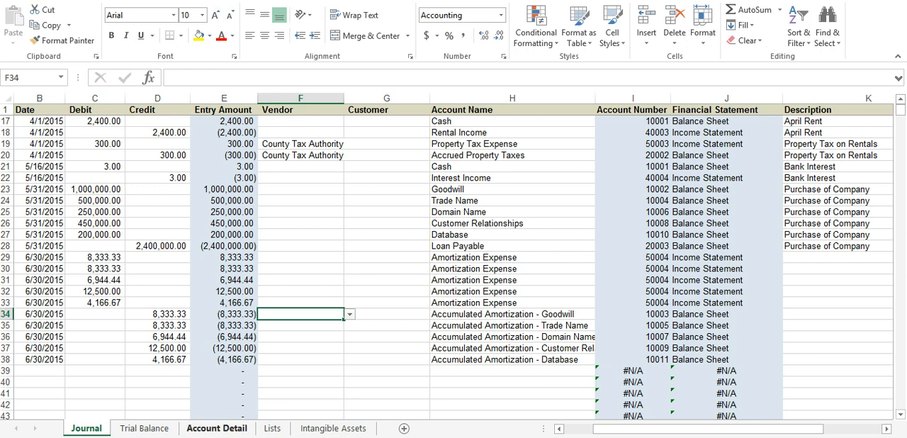
{"action": "left_click", "coordinate": [333, 428]}
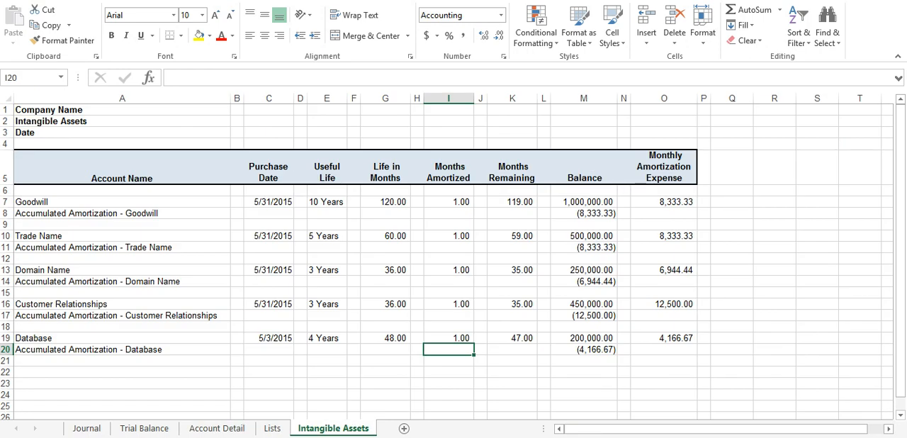
Step: Set the Months Amortized to 2 for Goodwill and Trade Name on the Intangible Assets schedule
{"action": "left_click", "coordinate": [449, 201]}
{"action": "type", "text": "2"}
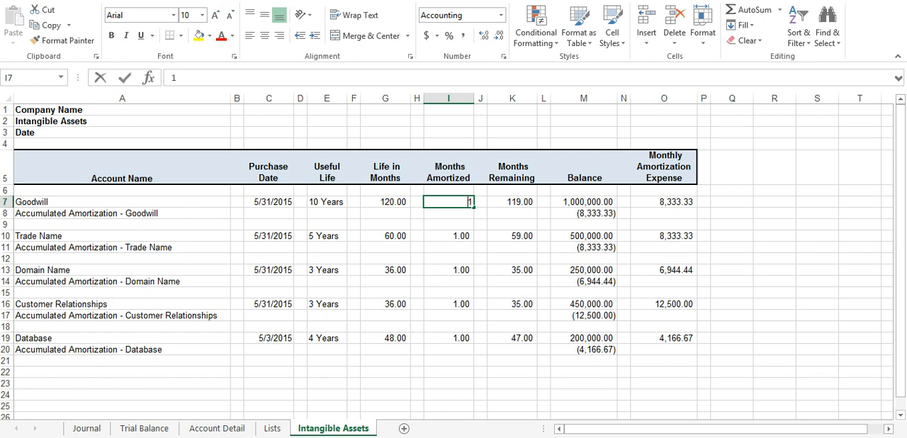
{"action": "key", "text": "Return"}
{"action": "key", "text": "Down"}
{"action": "key", "text": "Down"}
{"action": "type", "text": "2"}
{"action": "key", "text": "Return"}
{"action": "key", "text": "Down"}
{"action": "key", "text": "Down"}
{"action": "key", "text": "Down"}
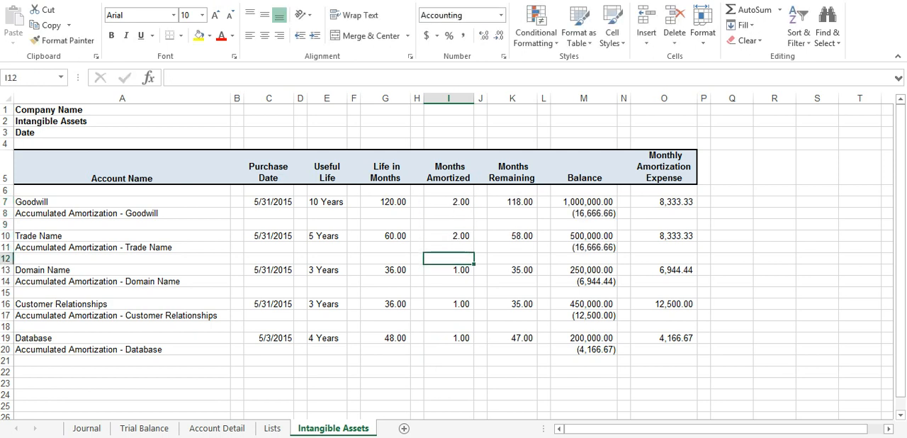
Step: Set the Months Amortized to 2 for Domain Name, Customer Relationships and Database
{"action": "key", "text": "Up"}
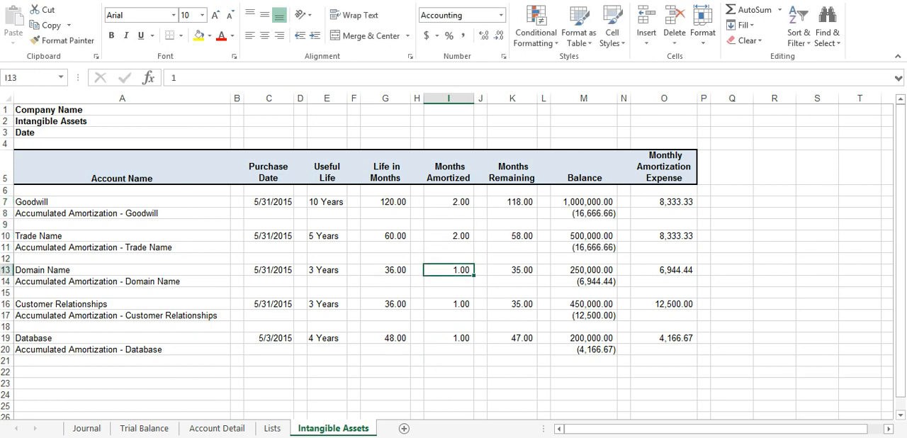
{"action": "type", "text": "2"}
{"action": "key", "text": "Return"}
{"action": "key", "text": "Down"}
{"action": "key", "text": "Down"}
{"action": "type", "text": "2"}
{"action": "key", "text": "Return"}
{"action": "key", "text": "Down"}
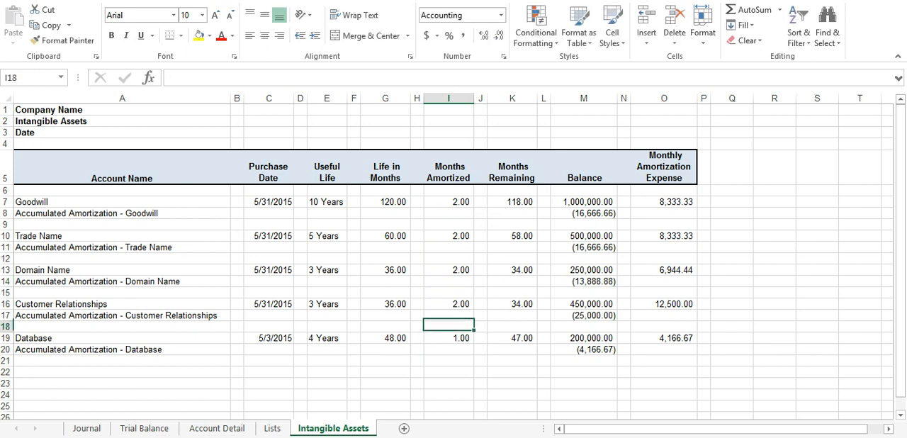
{"action": "key", "text": "Down"}
{"action": "type", "text": "2"}
{"action": "key", "text": "Return"}
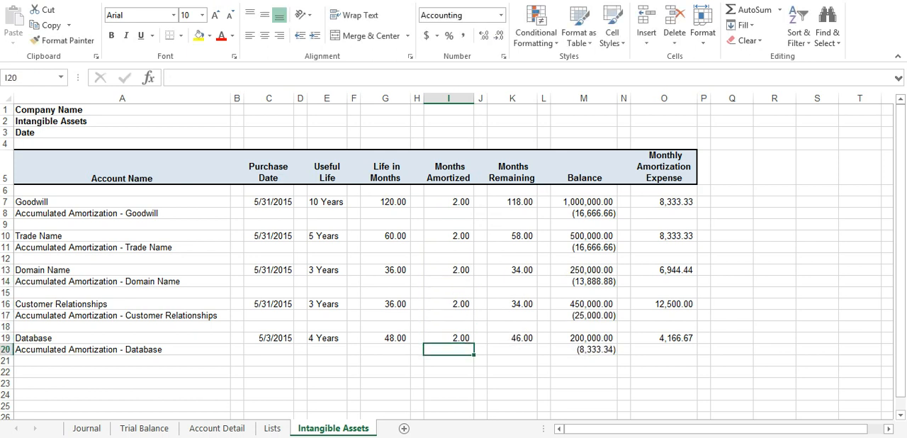
{"action": "left_click", "coordinate": [449, 202]}
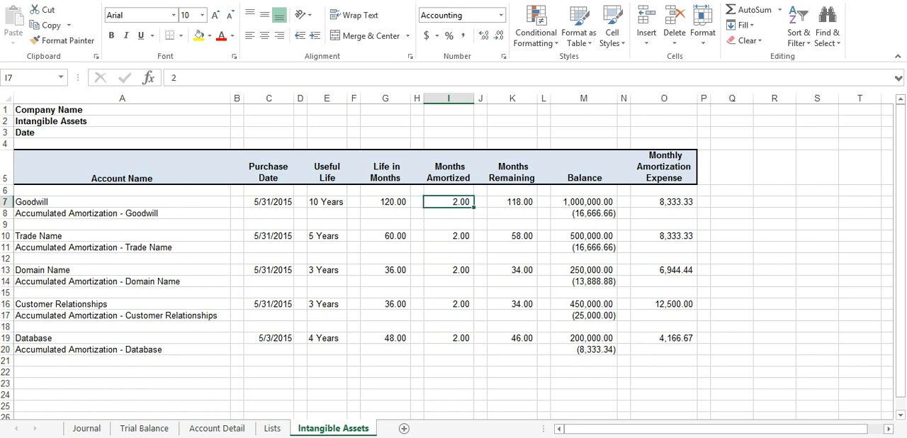